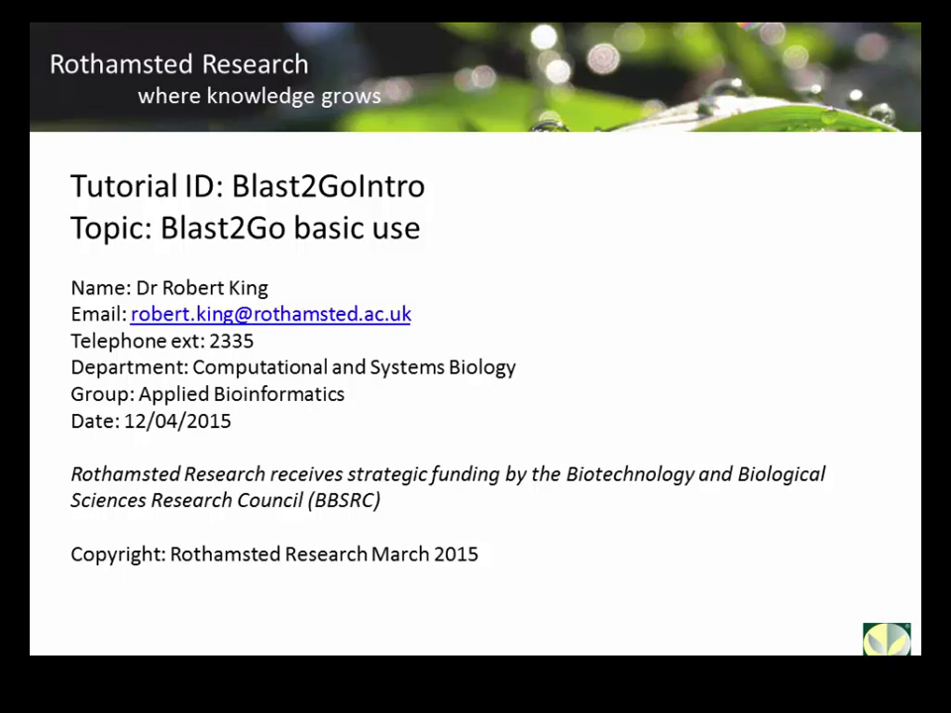
Step: Leave the tutorial title slide show to reveal Blast2GO PRO's empty sequence table
{"action": "key", "text": "Escape"}
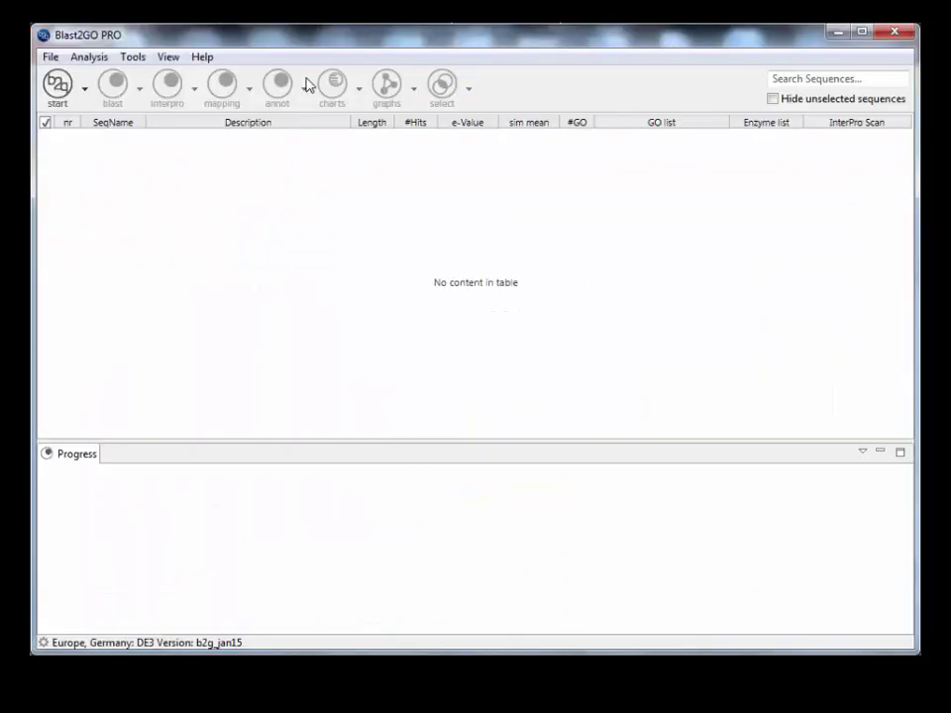
Step: Bring up File > Load, showing the Load Sequences (e.g.: .fasta) option for demo.fasta
{"action": "left_click", "coordinate": [50, 59]}
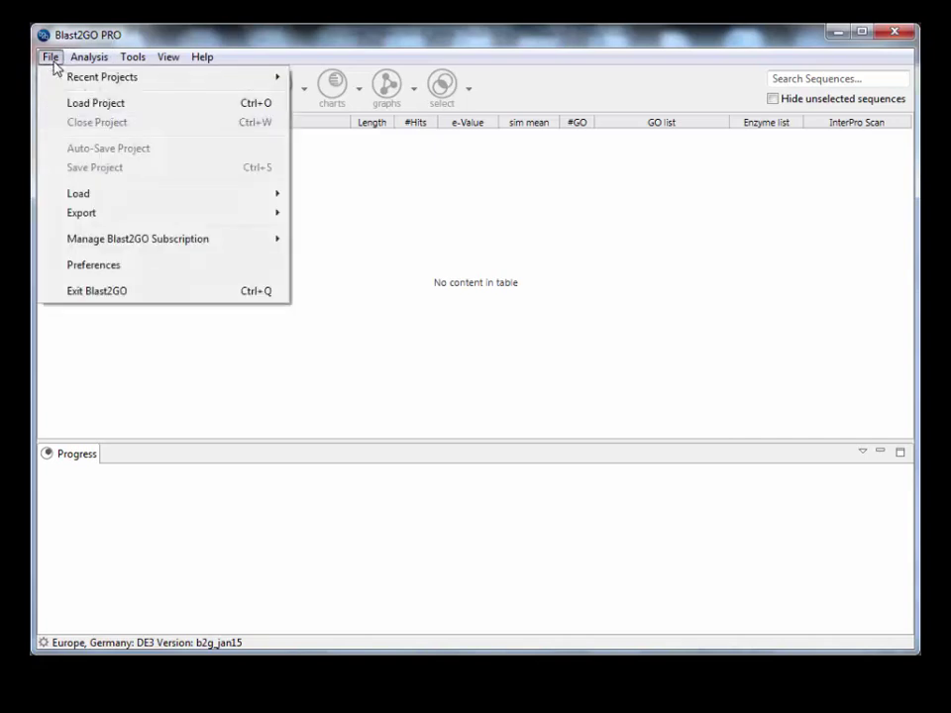
{"action": "left_click", "coordinate": [106, 643]}
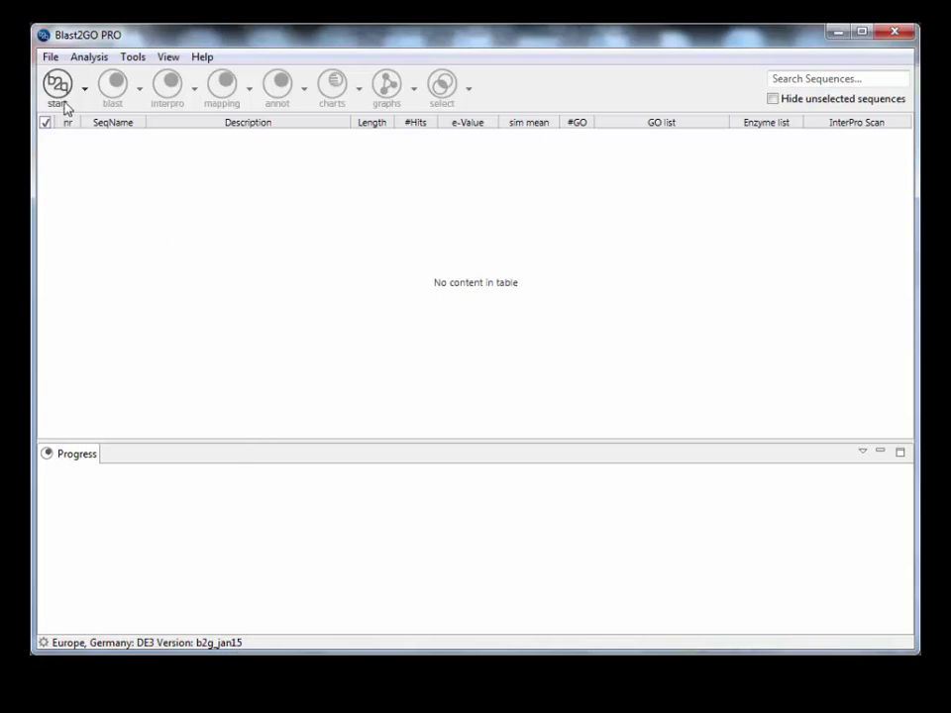
{"action": "left_click", "coordinate": [47, 57]}
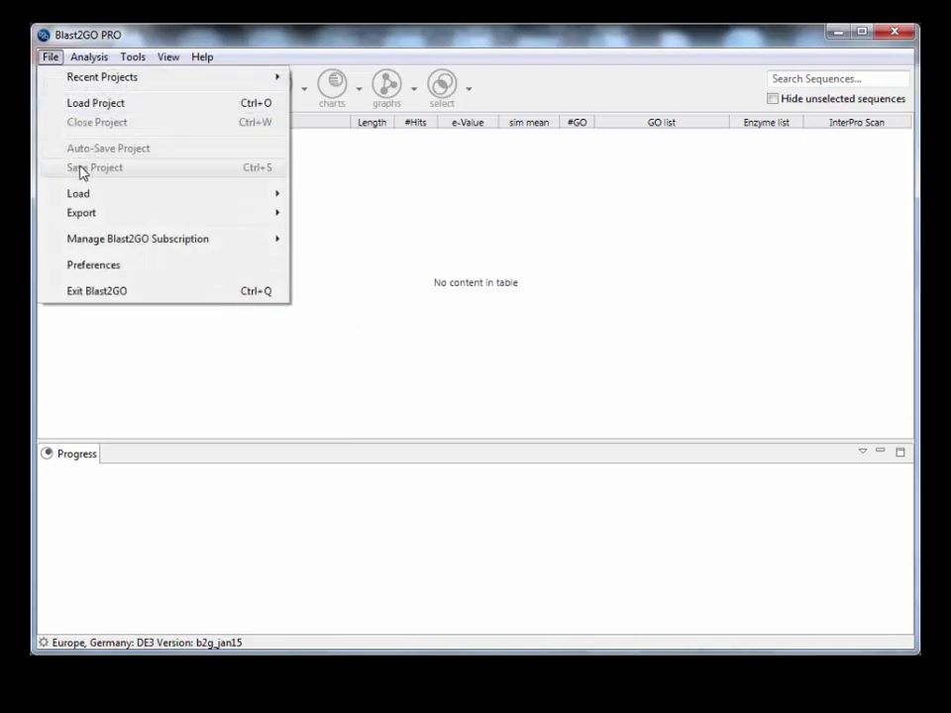
{"action": "mouse_move", "coordinate": [82, 197]}
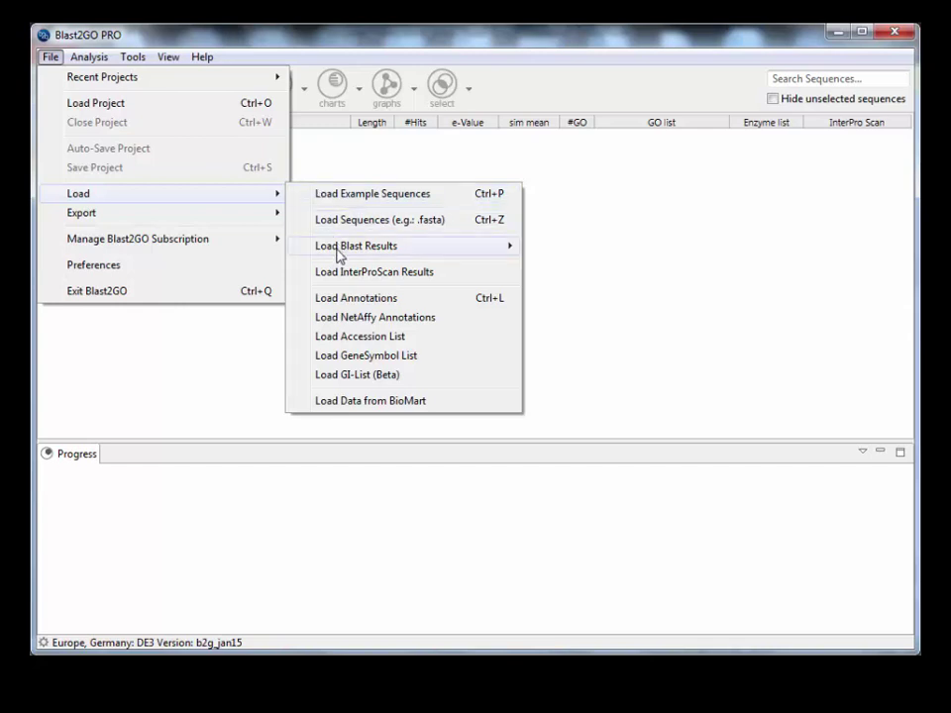
{"action": "mouse_move", "coordinate": [338, 256]}
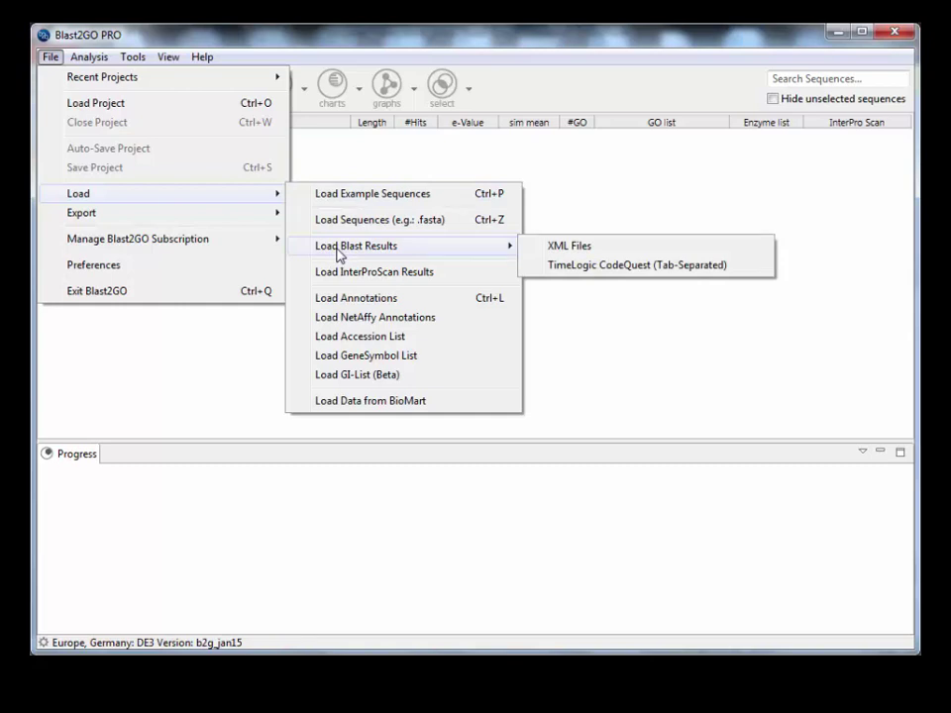
Step: Load the eight sequences from demo.fasta into the table, then glance over the Tools menu
{"action": "left_click", "coordinate": [391, 227]}
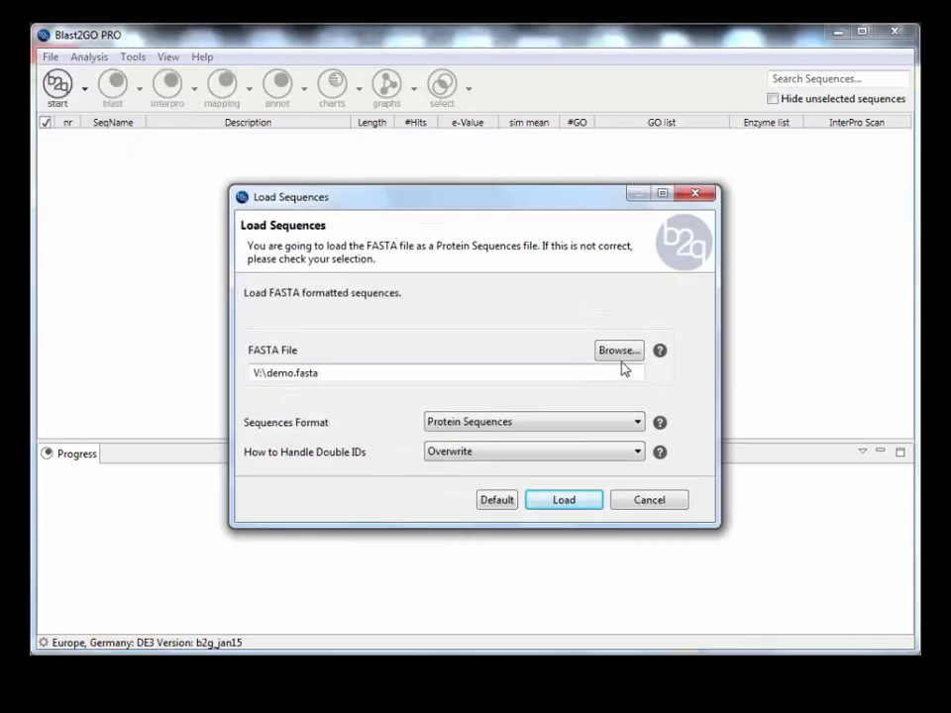
{"action": "left_click", "coordinate": [559, 506]}
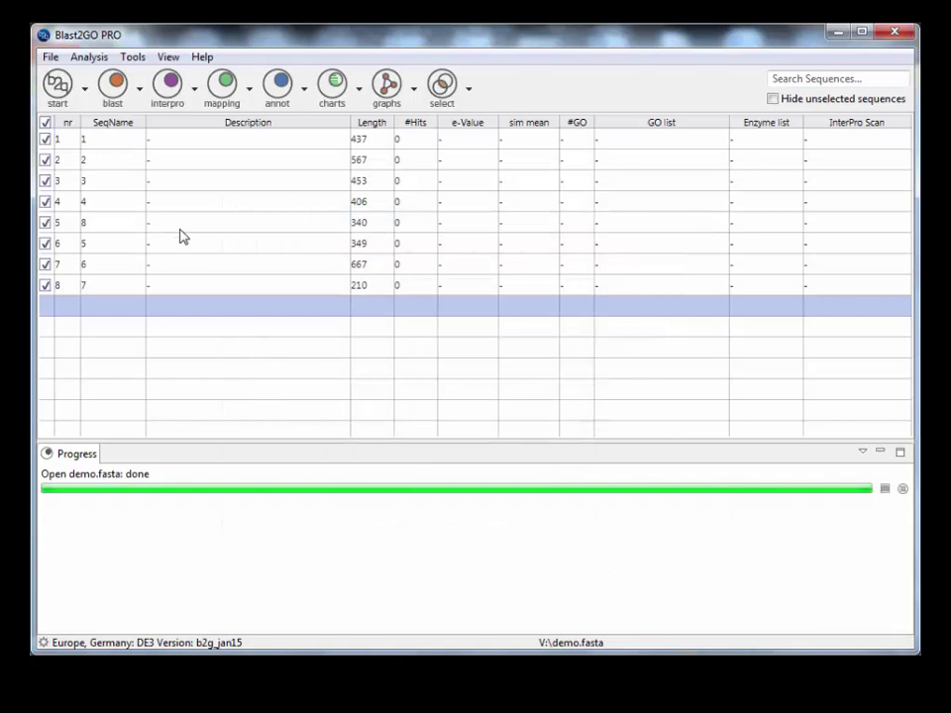
{"action": "left_click", "coordinate": [133, 59]}
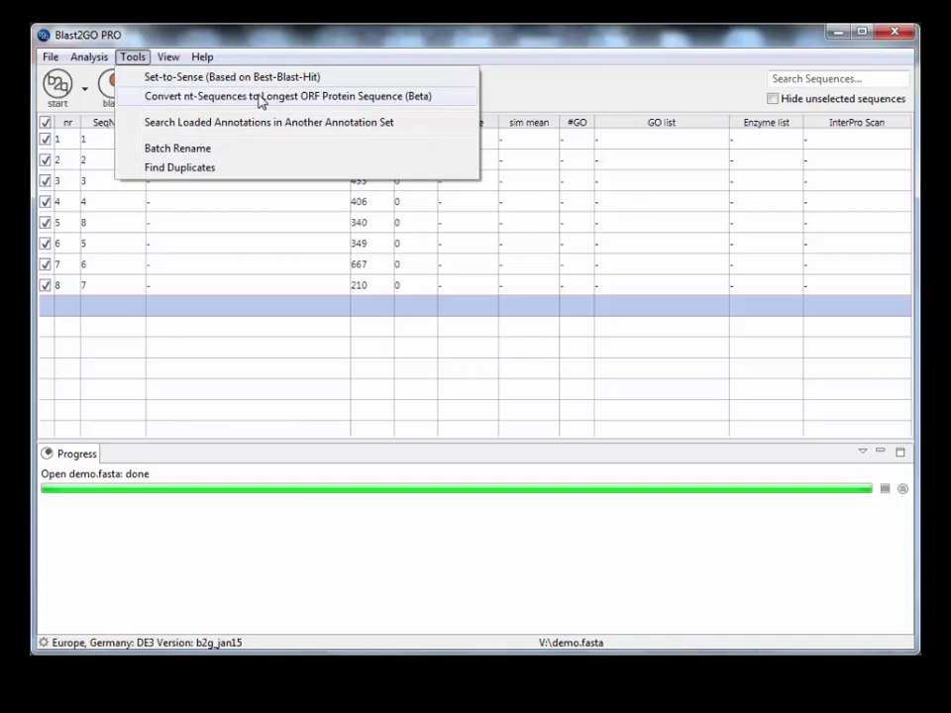
{"action": "left_click", "coordinate": [105, 28]}
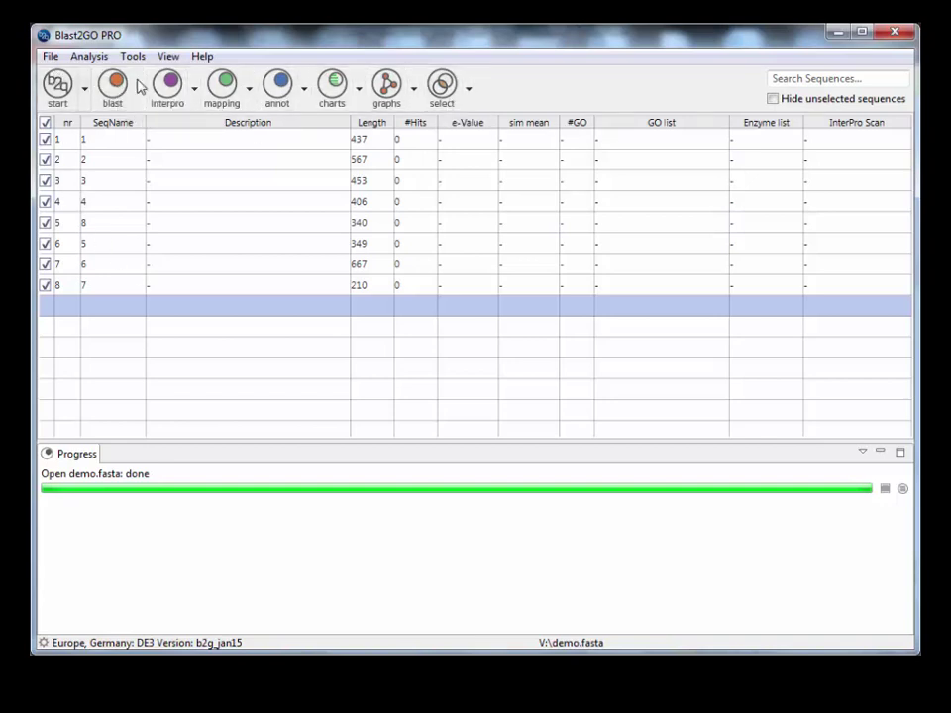
Step: Choose Run Blast from the blast toolbar dropdown, with NCBI Blast as the service
{"action": "left_click", "coordinate": [141, 87]}
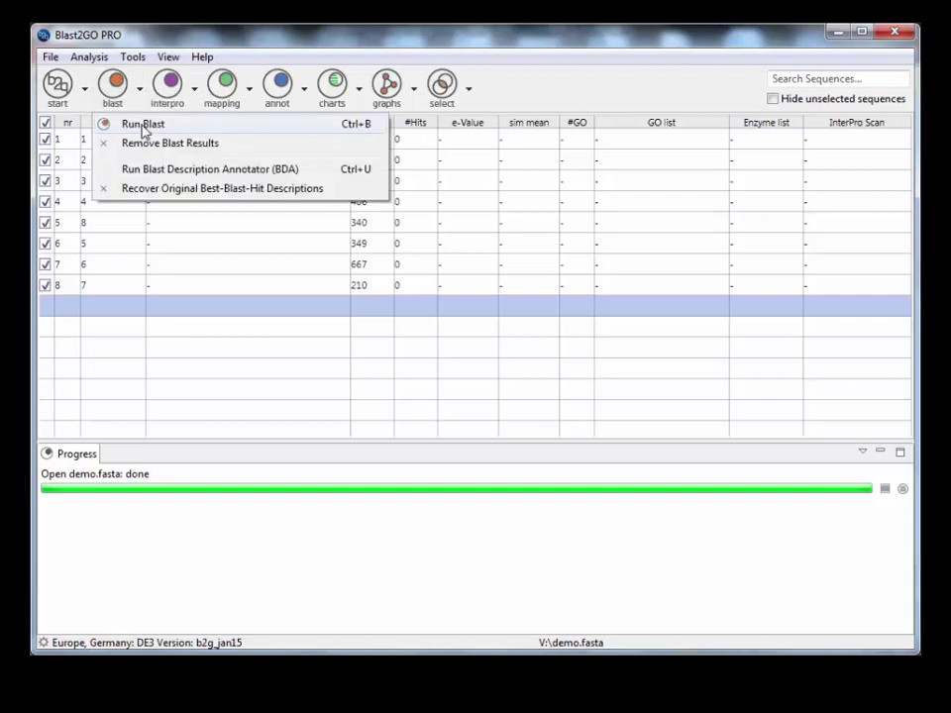
{"action": "left_click", "coordinate": [144, 126]}
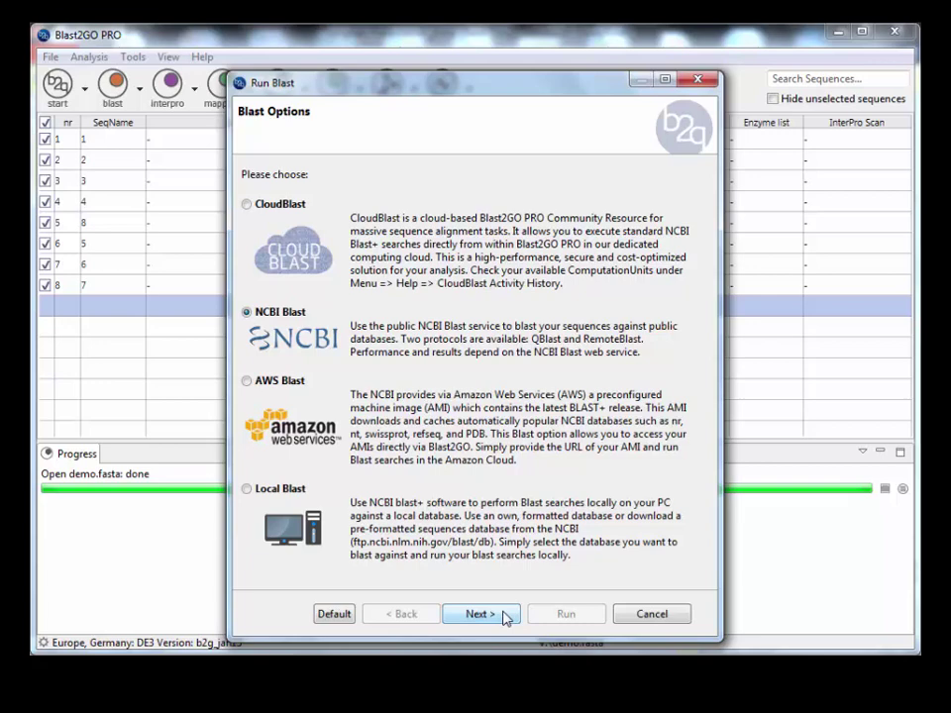
Step: Configure blastp against nr, 1.0E-3 e-value, 20 hits, saving XML to D:\blast2go_files\blastResult.xml
{"action": "left_click", "coordinate": [504, 618]}
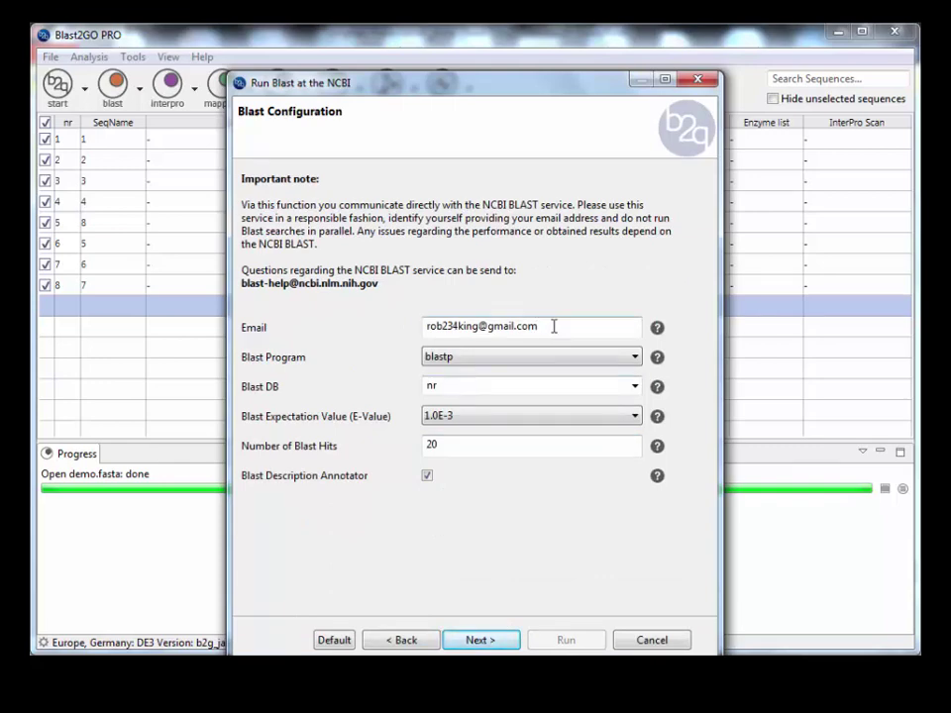
{"action": "left_click", "coordinate": [445, 364]}
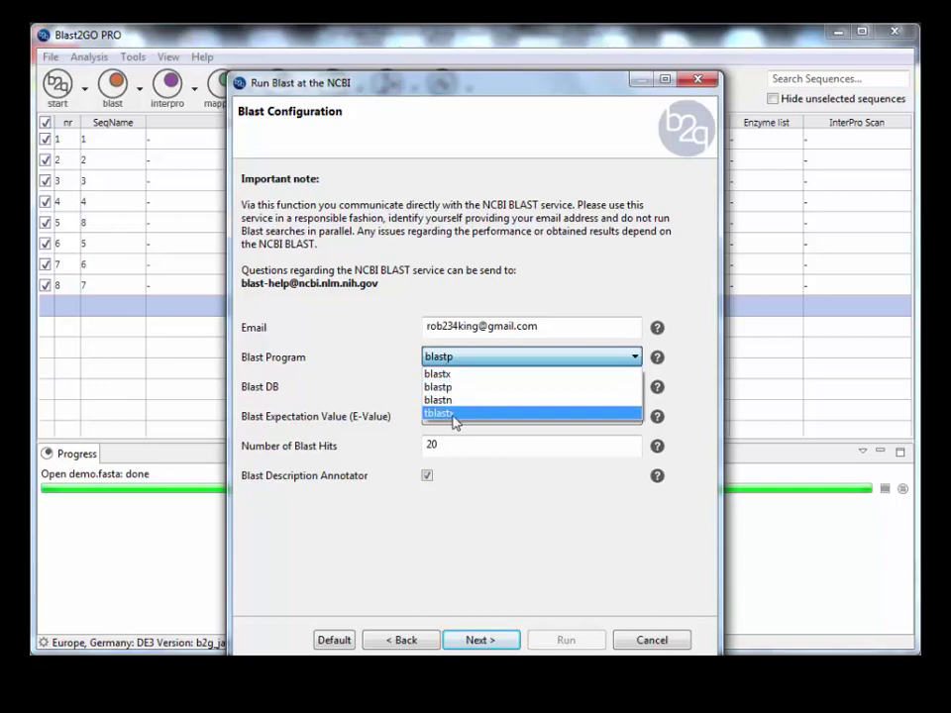
{"action": "left_click", "coordinate": [449, 389]}
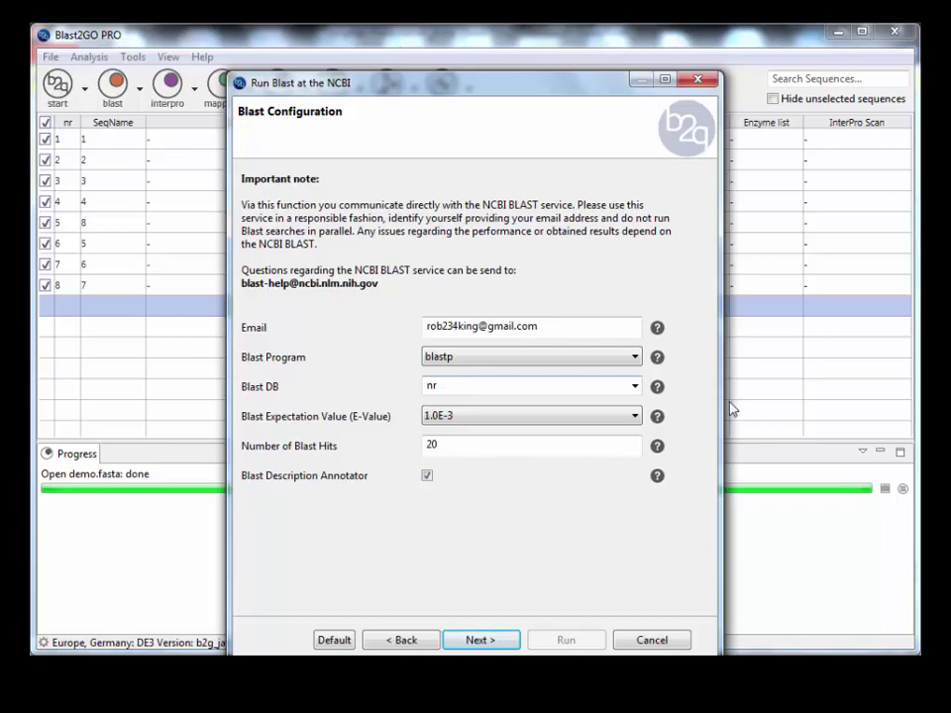
{"action": "left_click", "coordinate": [636, 389]}
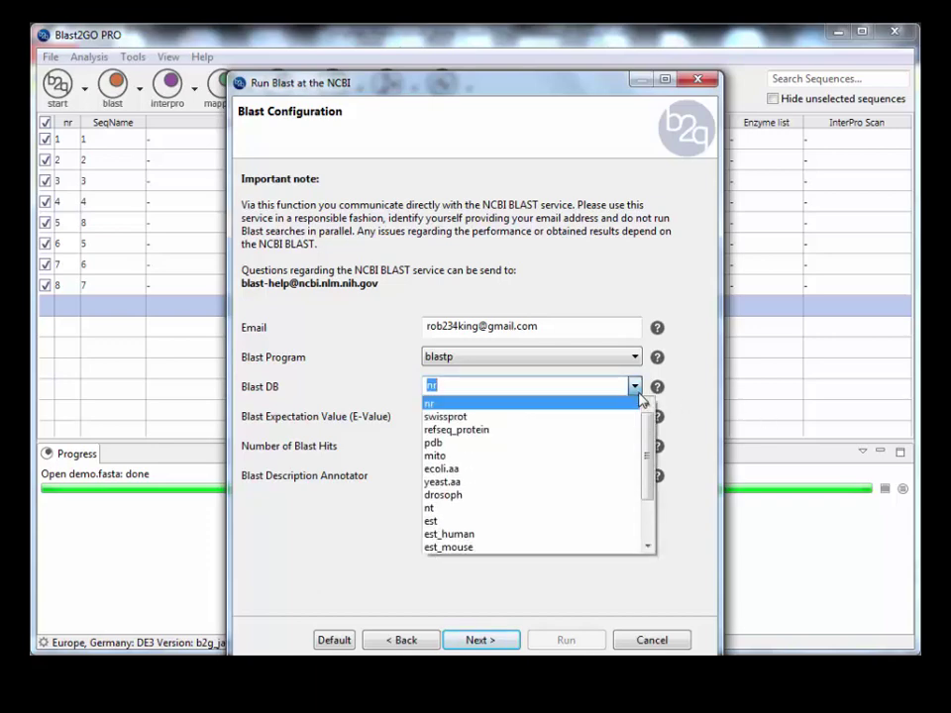
{"action": "left_click", "coordinate": [641, 396]}
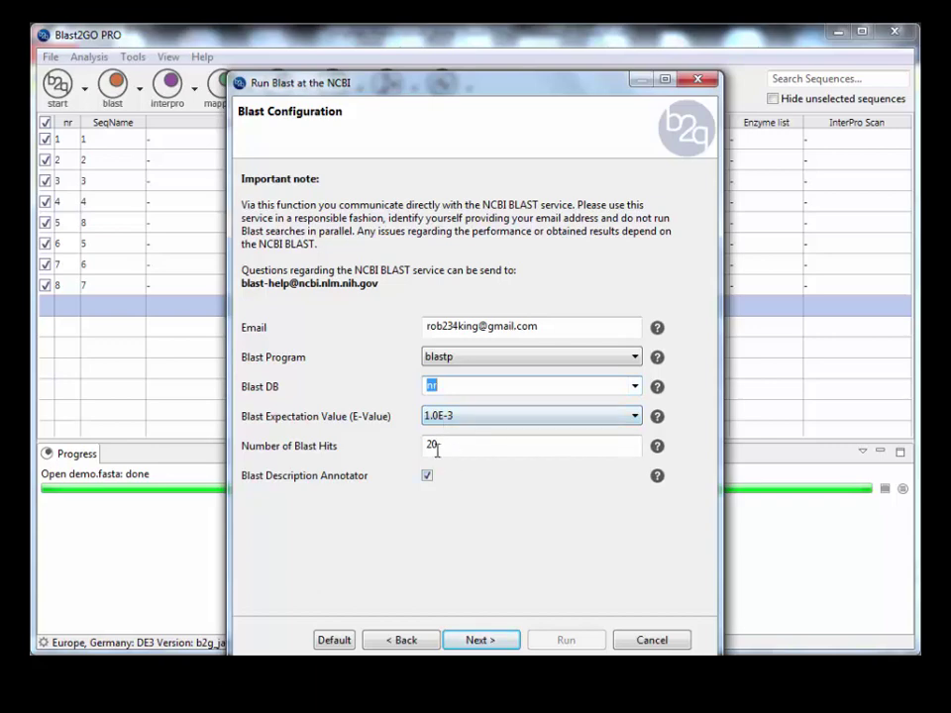
{"action": "left_click", "coordinate": [474, 640]}
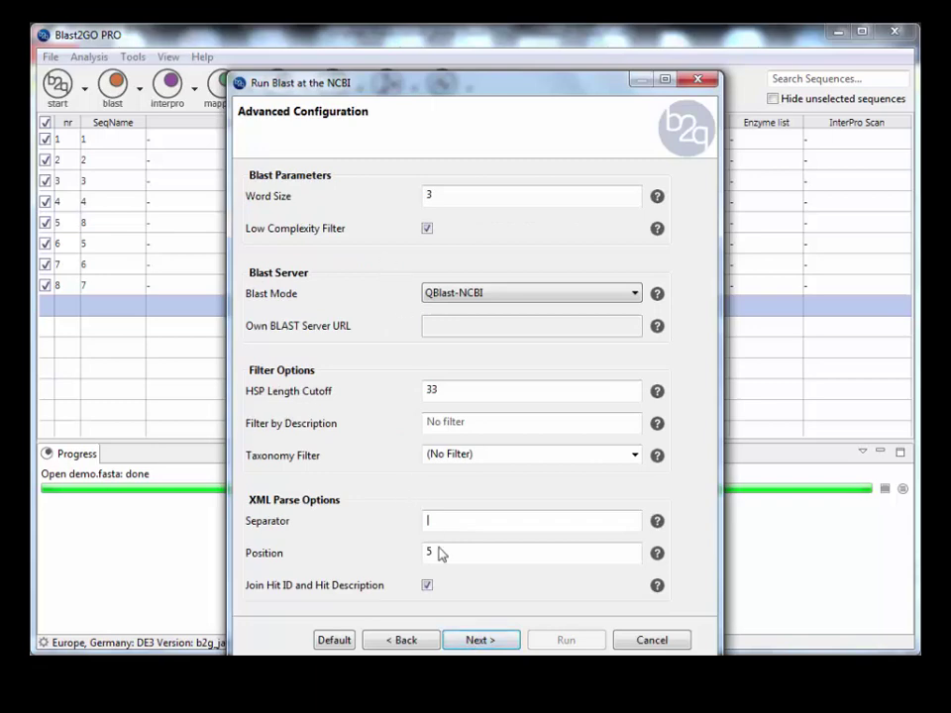
{"action": "left_click", "coordinate": [477, 639]}
{"action": "left_click", "coordinate": [418, 218]}
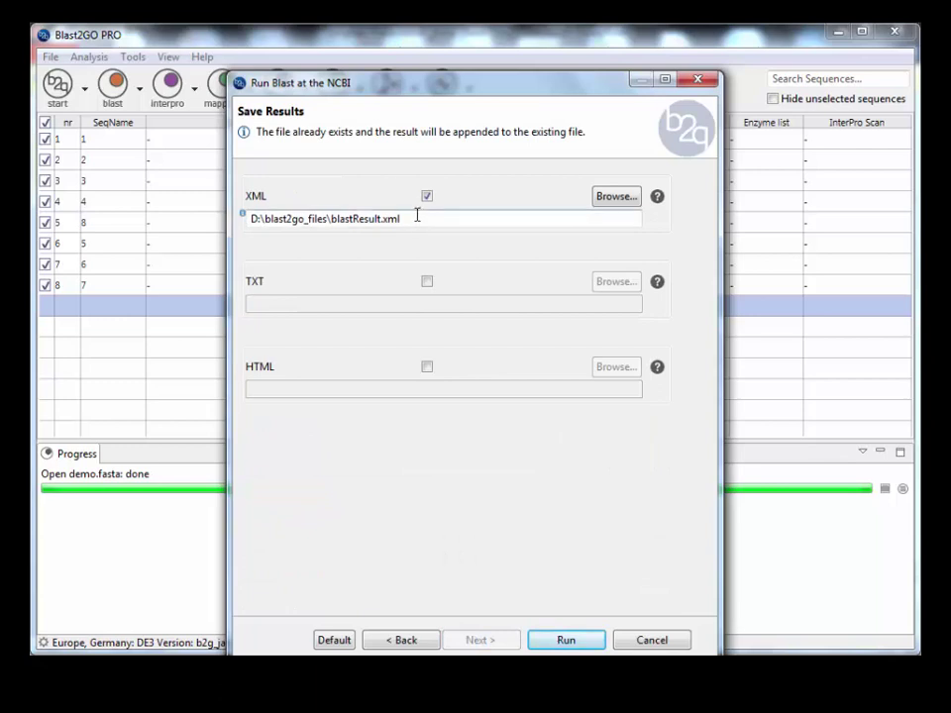
Step: Run the BLAST search, then set up InterProScan with XML results saved to D:\blast2go_files
{"action": "left_click", "coordinate": [564, 641]}
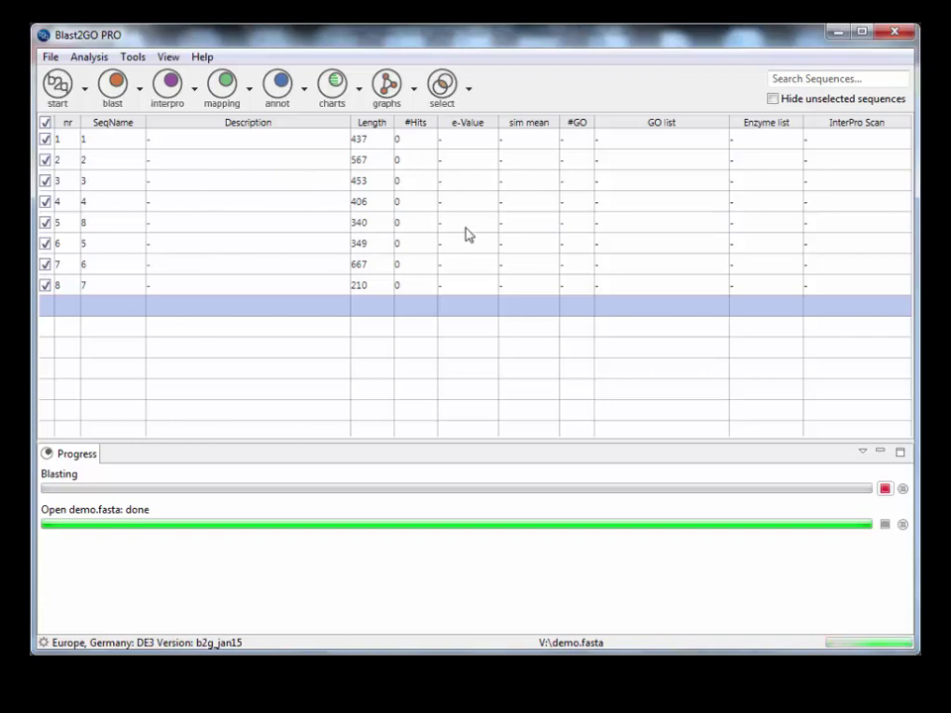
{"action": "left_click", "coordinate": [194, 91]}
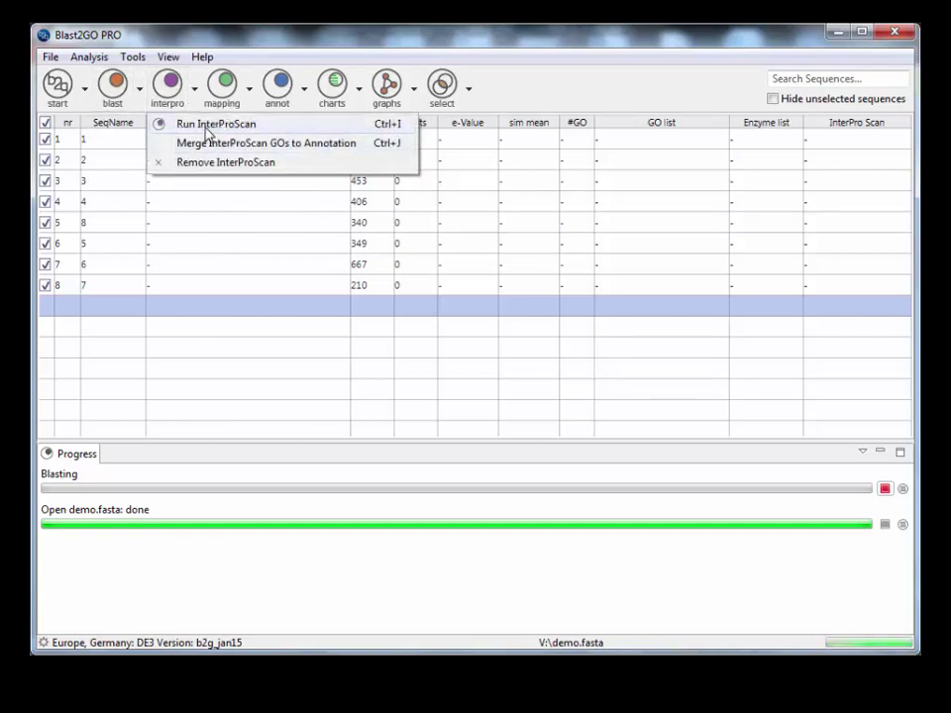
{"action": "left_click", "coordinate": [208, 132]}
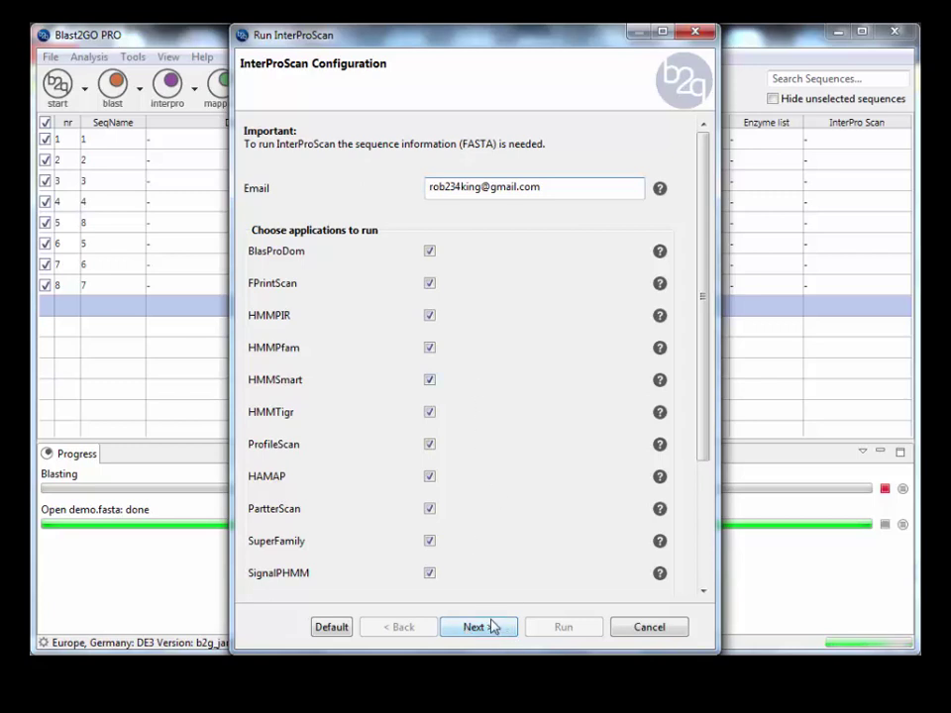
{"action": "left_click", "coordinate": [477, 627]}
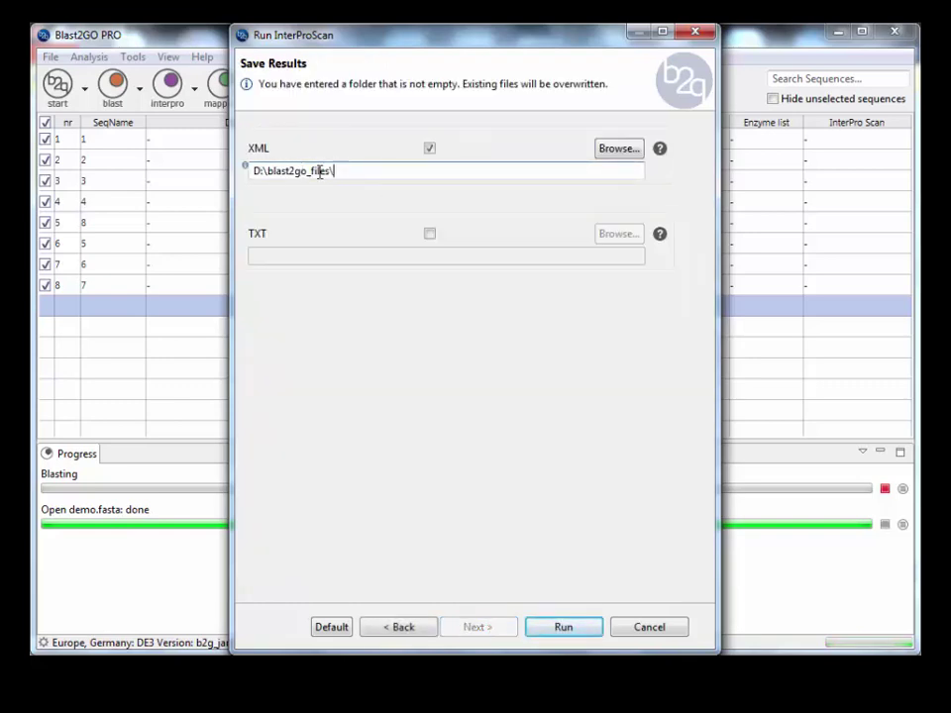
{"action": "left_click", "coordinate": [561, 628]}
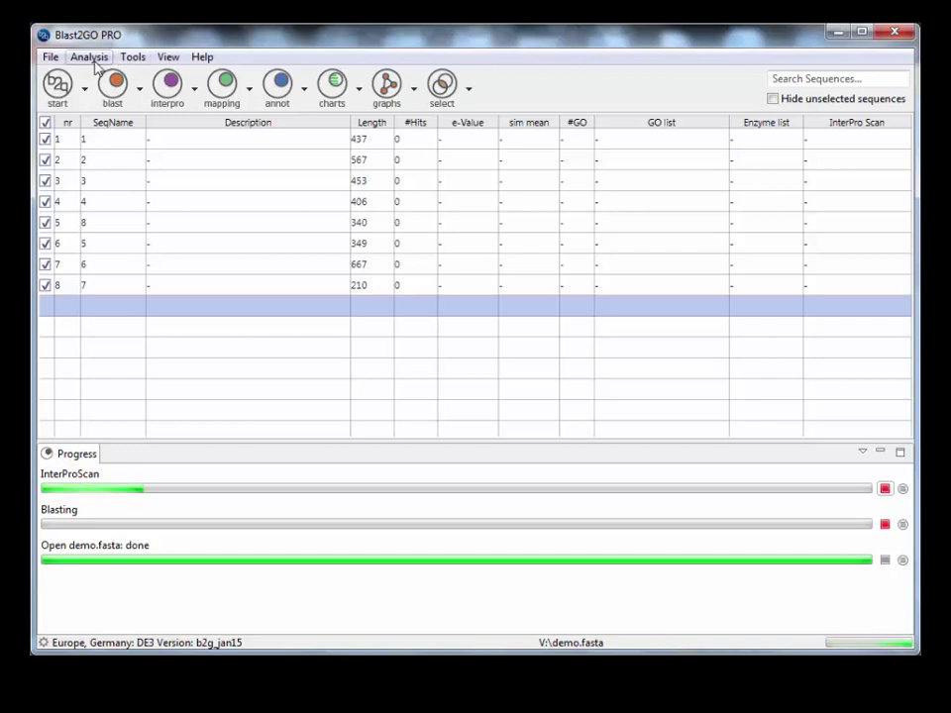
{"action": "left_click", "coordinate": [95, 60]}
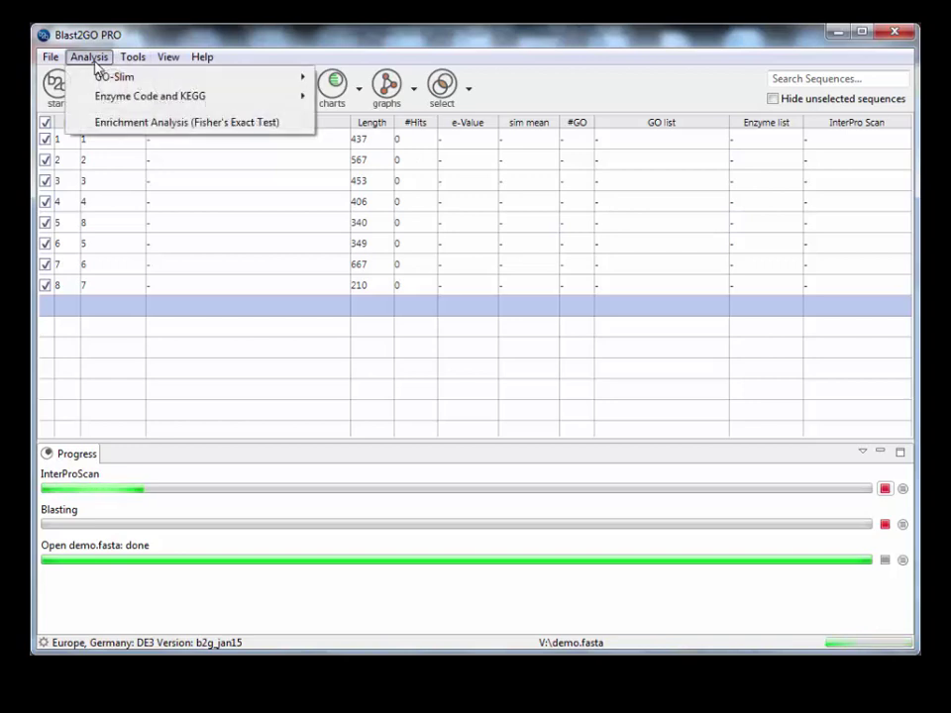
{"action": "mouse_move", "coordinate": [131, 56]}
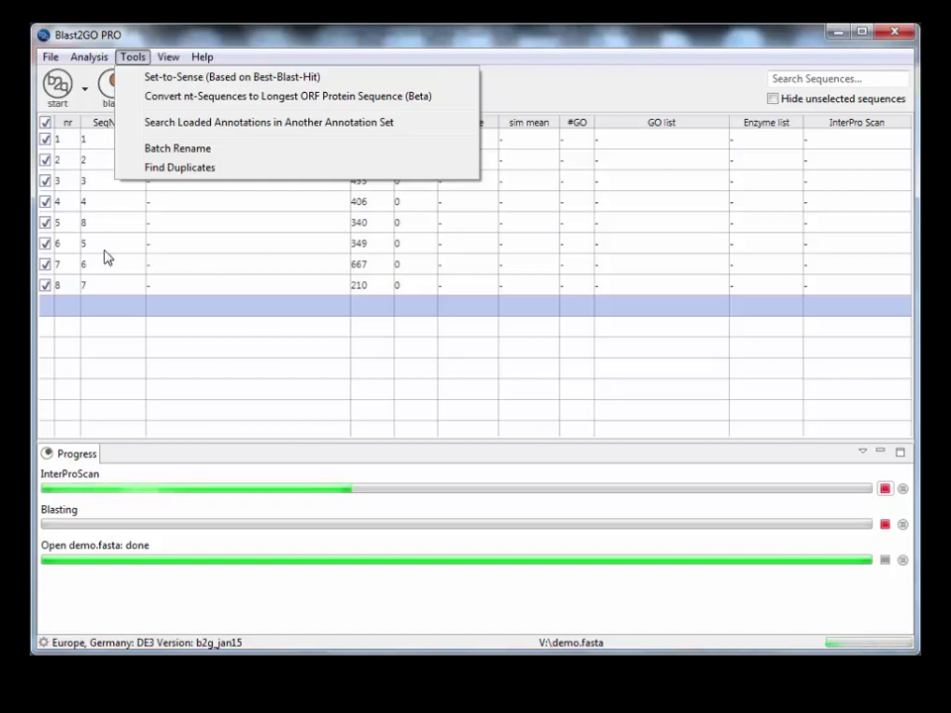
{"action": "left_click", "coordinate": [82, 39]}
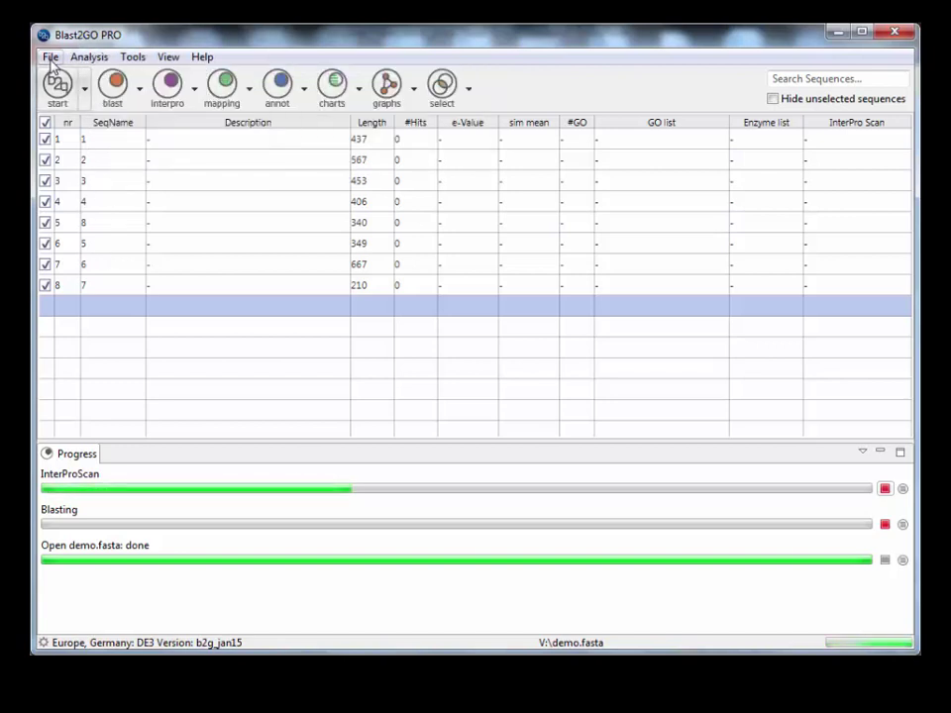
{"action": "left_click", "coordinate": [50, 57]}
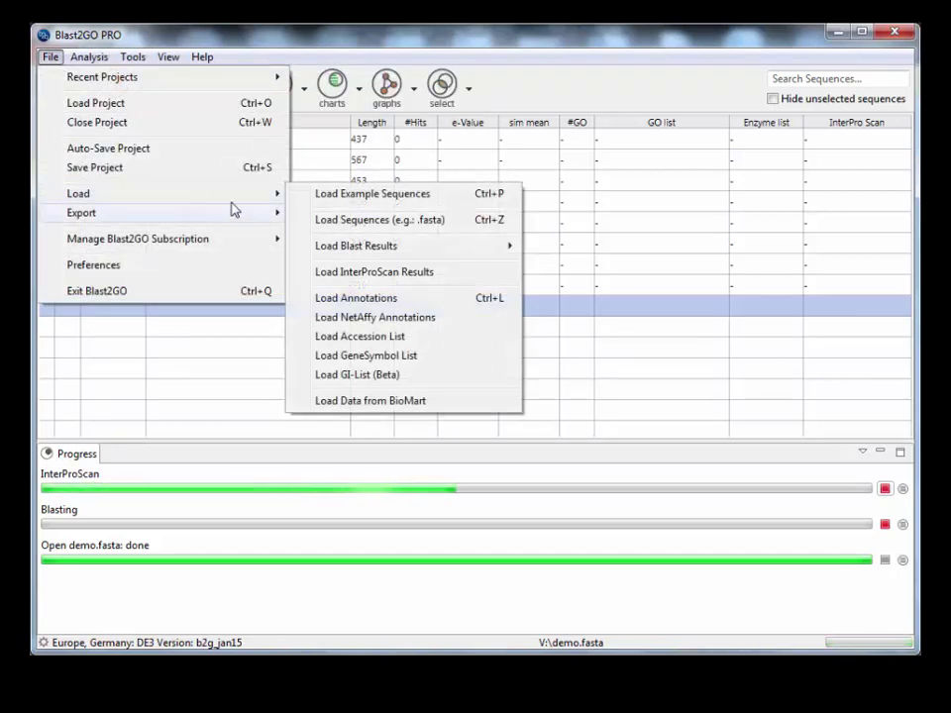
{"action": "mouse_move", "coordinate": [276, 201]}
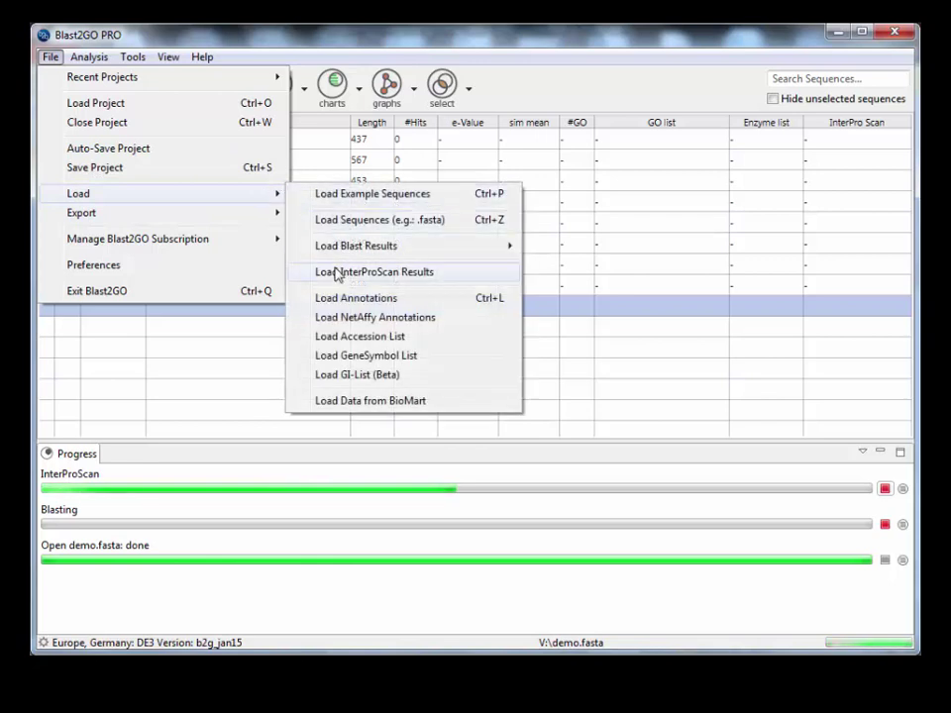
{"action": "mouse_move", "coordinate": [334, 256]}
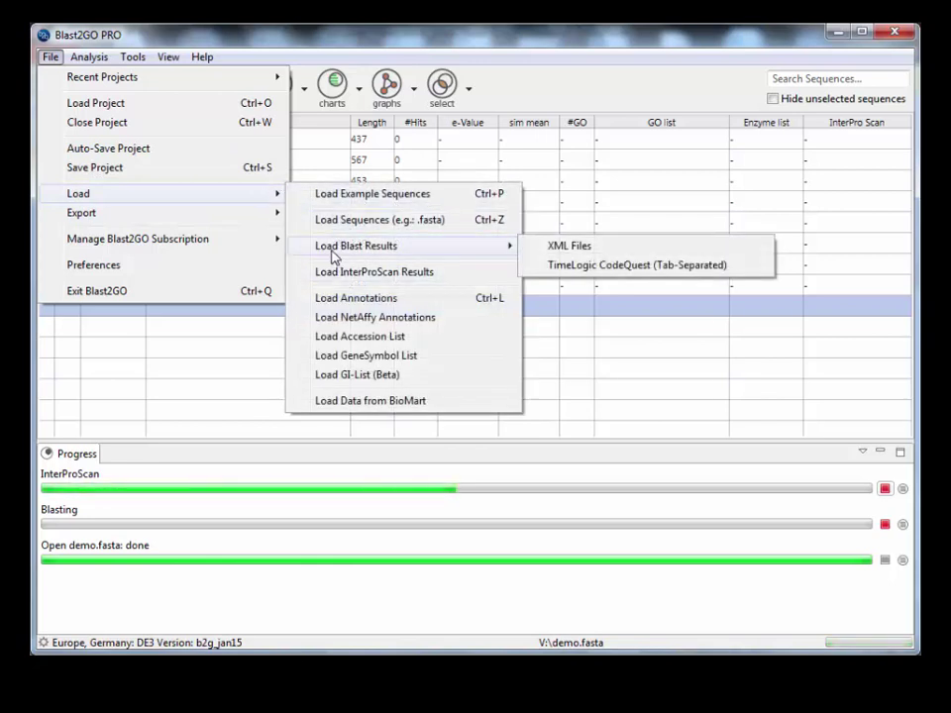
{"action": "left_click", "coordinate": [514, 254]}
{"action": "mouse_move", "coordinate": [509, 251]}
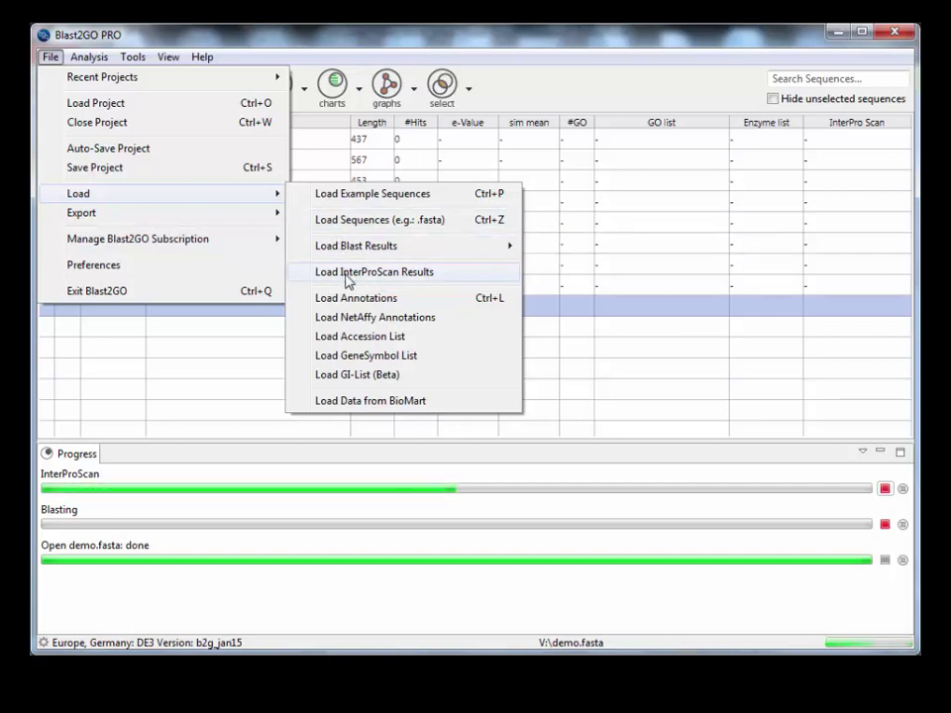
{"action": "mouse_move", "coordinate": [360, 249]}
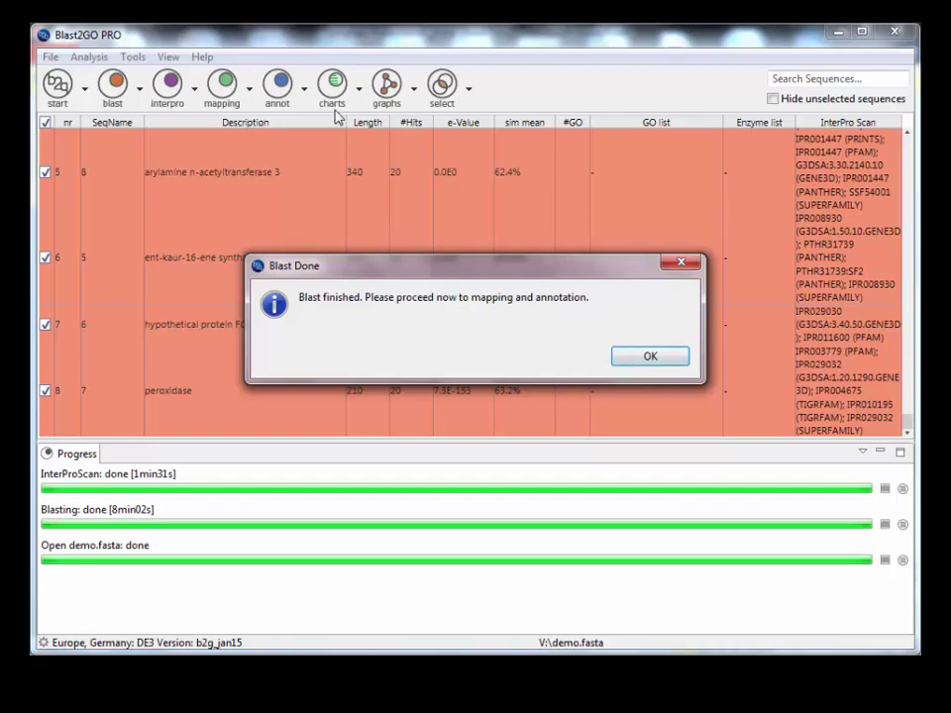
Step: Acknowledge Blast Done and run GO mapping with default settings, filling each row's GO list
{"action": "left_click", "coordinate": [642, 356]}
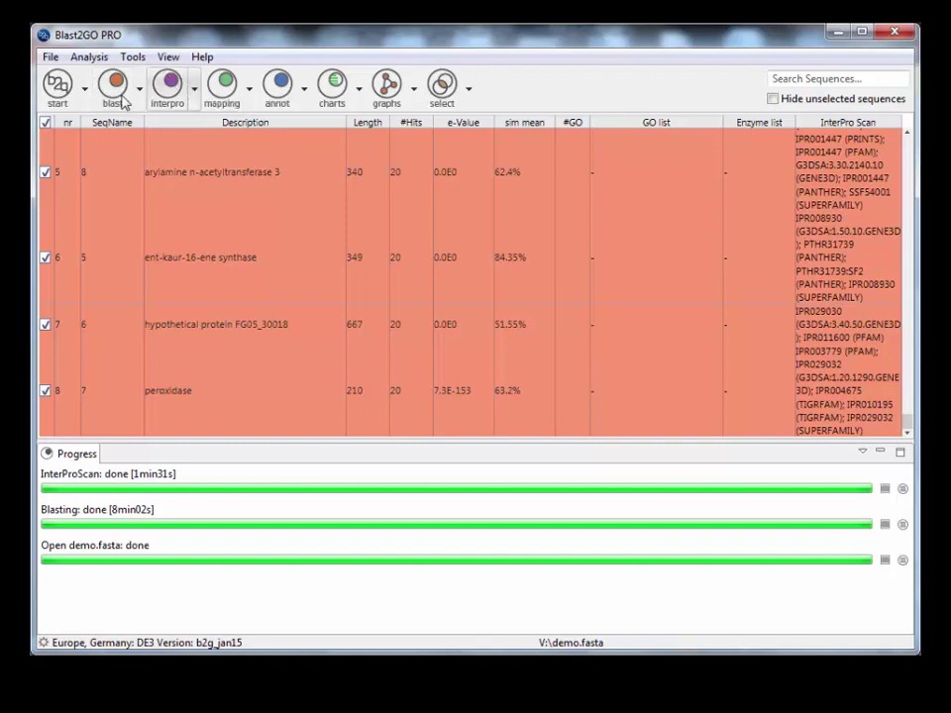
{"action": "left_click", "coordinate": [249, 89]}
{"action": "left_click", "coordinate": [255, 127]}
{"action": "left_click", "coordinate": [577, 494]}
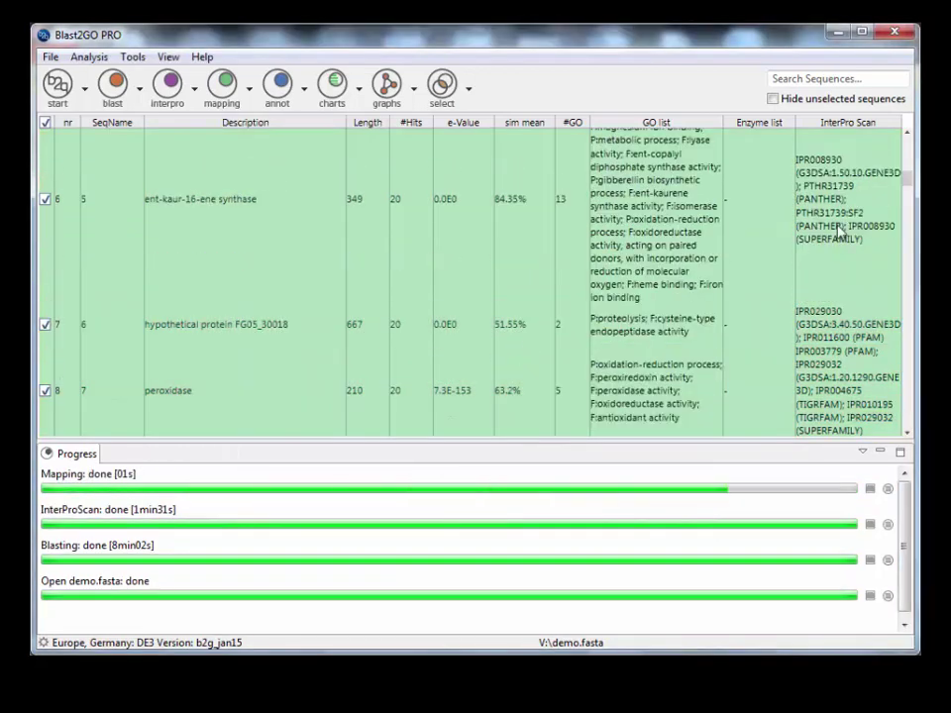
{"action": "left_click_drag", "start_coordinate": [904, 178], "coordinate": [912, 203]}
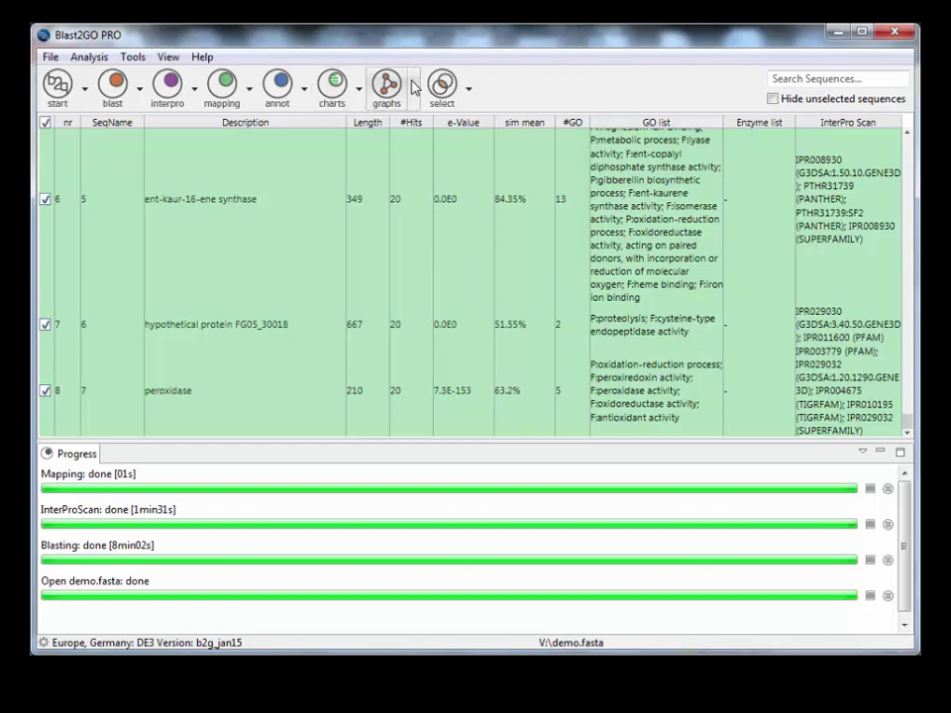
Step: Run annotation with the default configuration and default evidence code weights
{"action": "left_click", "coordinate": [304, 91]}
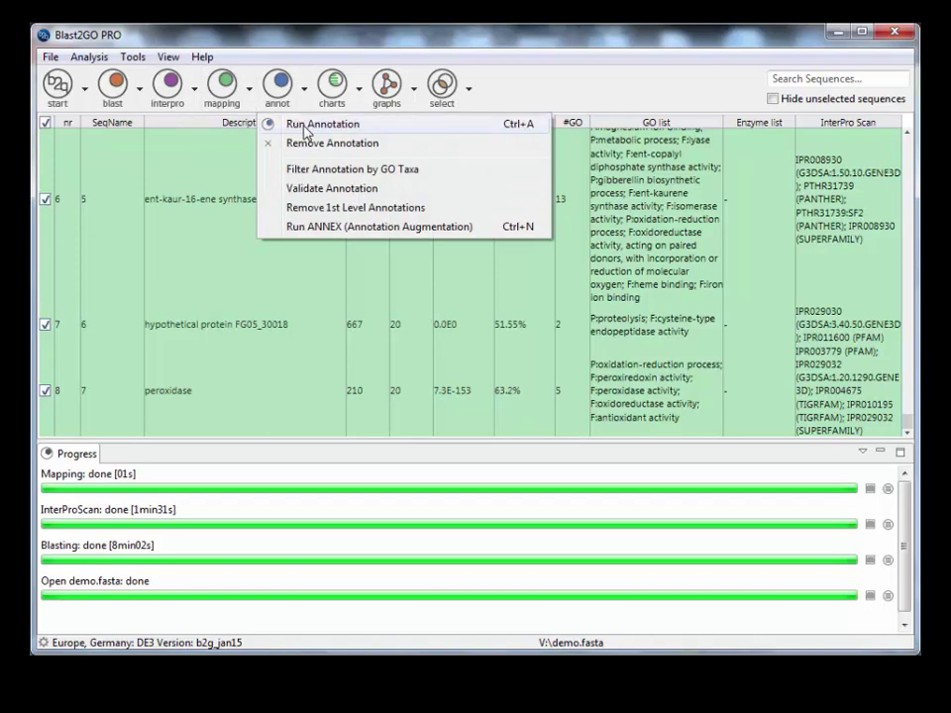
{"action": "left_click", "coordinate": [306, 129]}
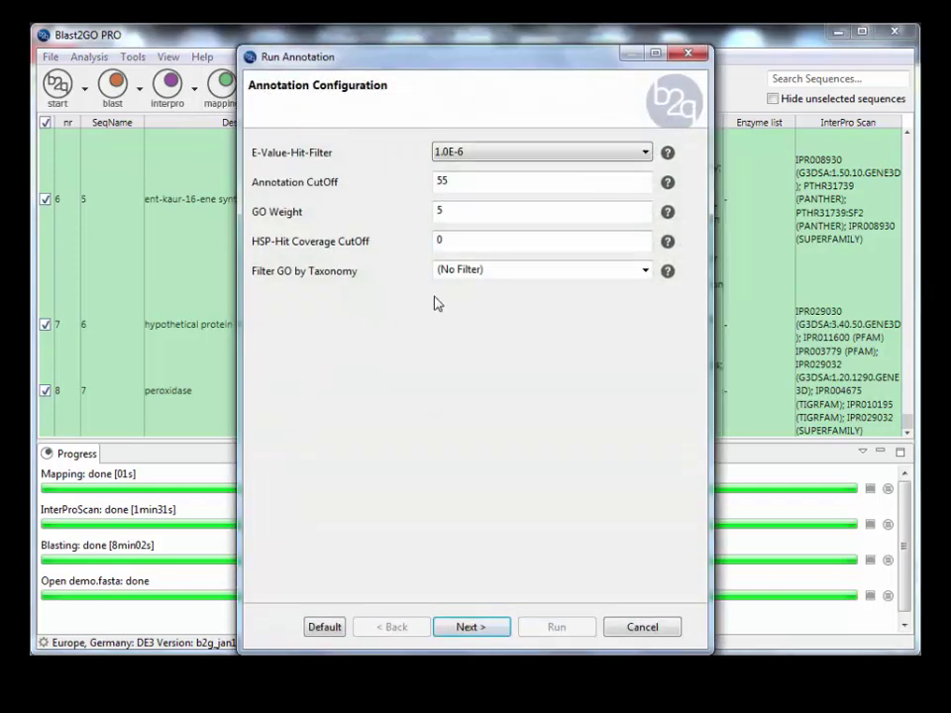
{"action": "left_click", "coordinate": [461, 634]}
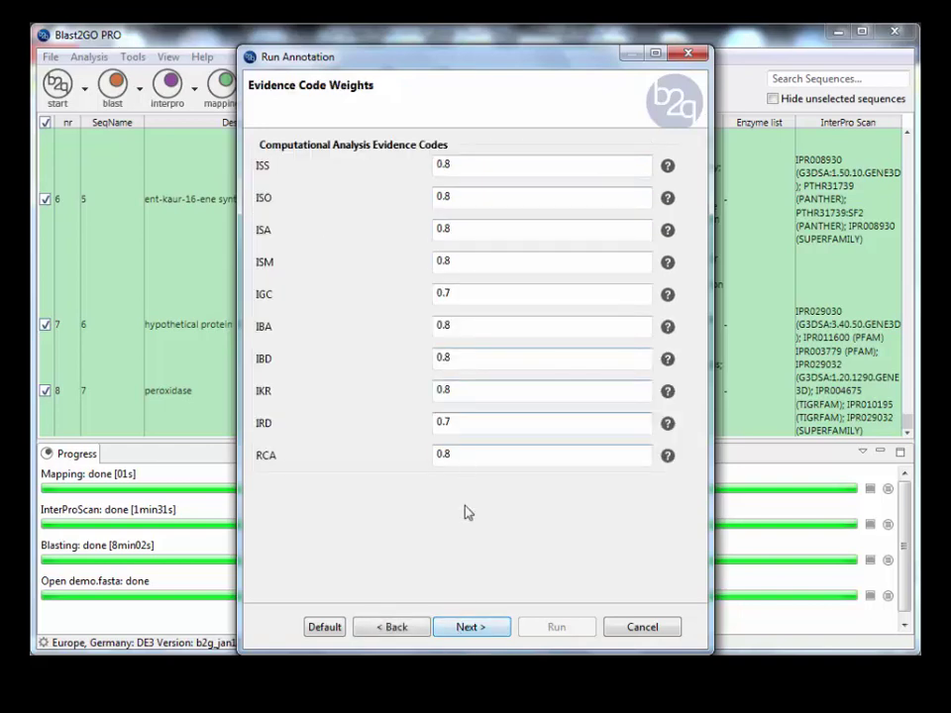
{"action": "left_click", "coordinate": [452, 629]}
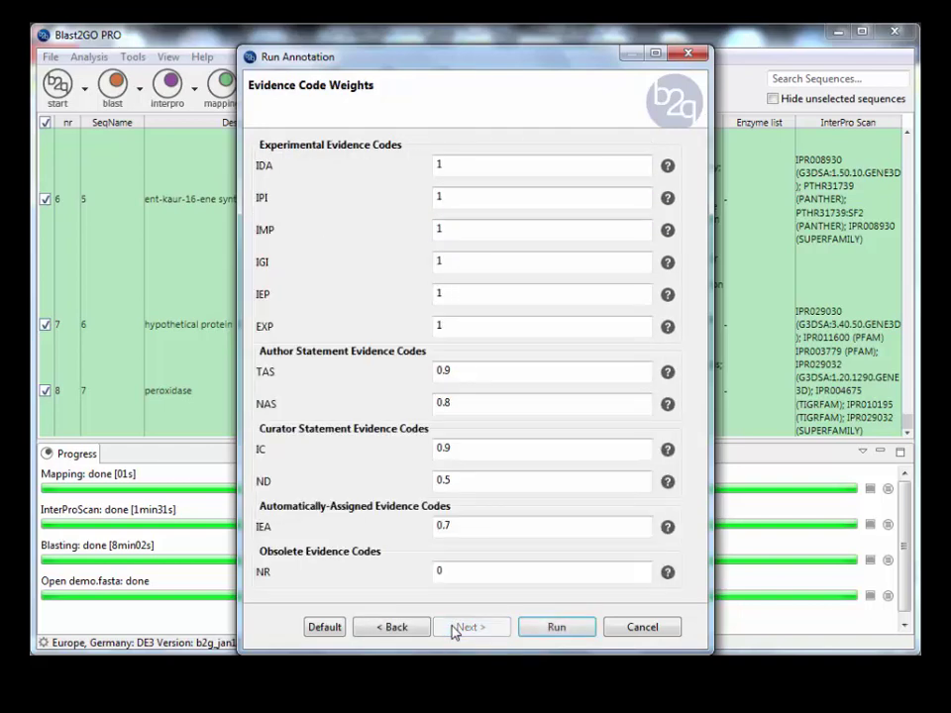
{"action": "left_click", "coordinate": [554, 628]}
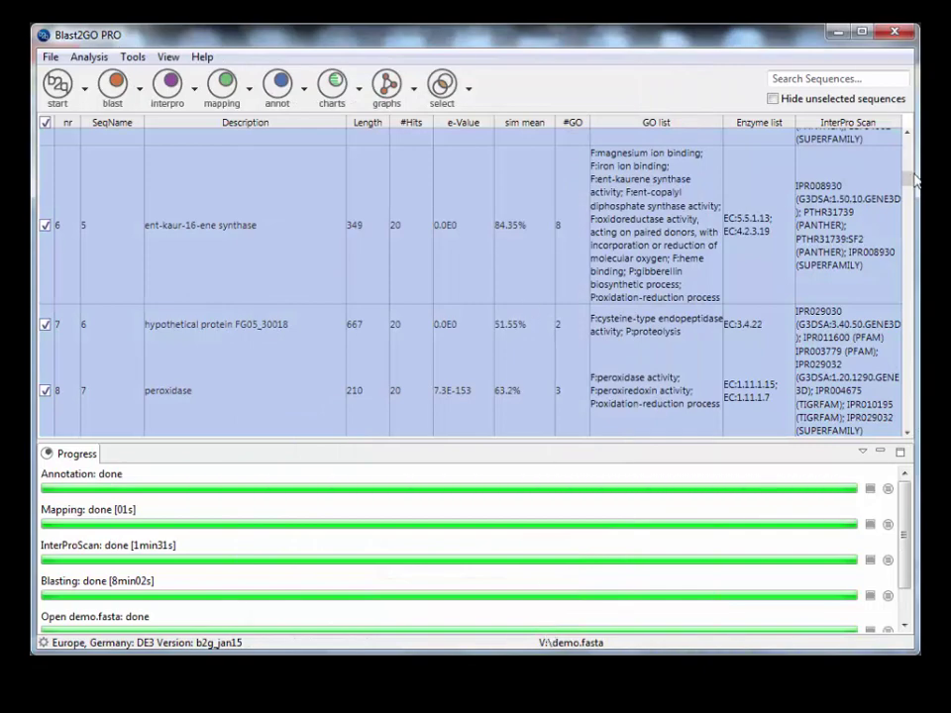
Step: Scroll the sequence table back to row 1 and show the InterProScan actions list
{"action": "mouse_move", "coordinate": [915, 180]}
{"action": "left_mouse_down"}
{"action": "mouse_move", "coordinate": [909, 147]}
{"action": "mouse_move", "coordinate": [911, 201]}
{"action": "left_mouse_up"}
{"action": "scroll", "coordinate": [904, 134], "scroll_direction": "up", "scroll_amount": 5}
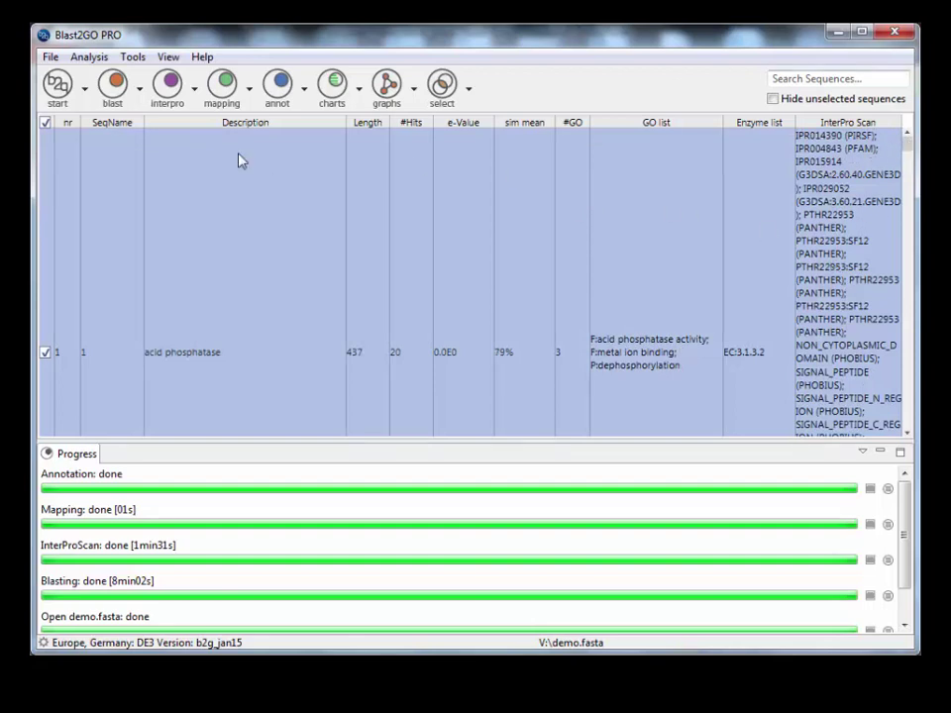
{"action": "left_click", "coordinate": [194, 96]}
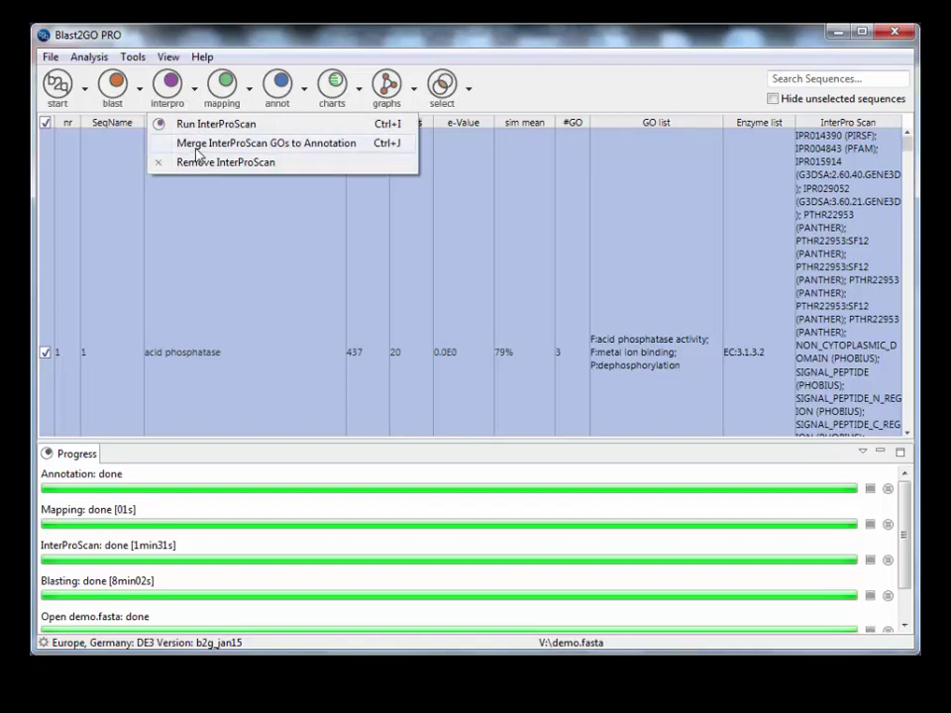
Step: Merge InterProScan GOs into the annotation and review the chart: about 29 GOs, 3 too general
{"action": "left_click", "coordinate": [198, 144]}
{"action": "left_click", "coordinate": [597, 506]}
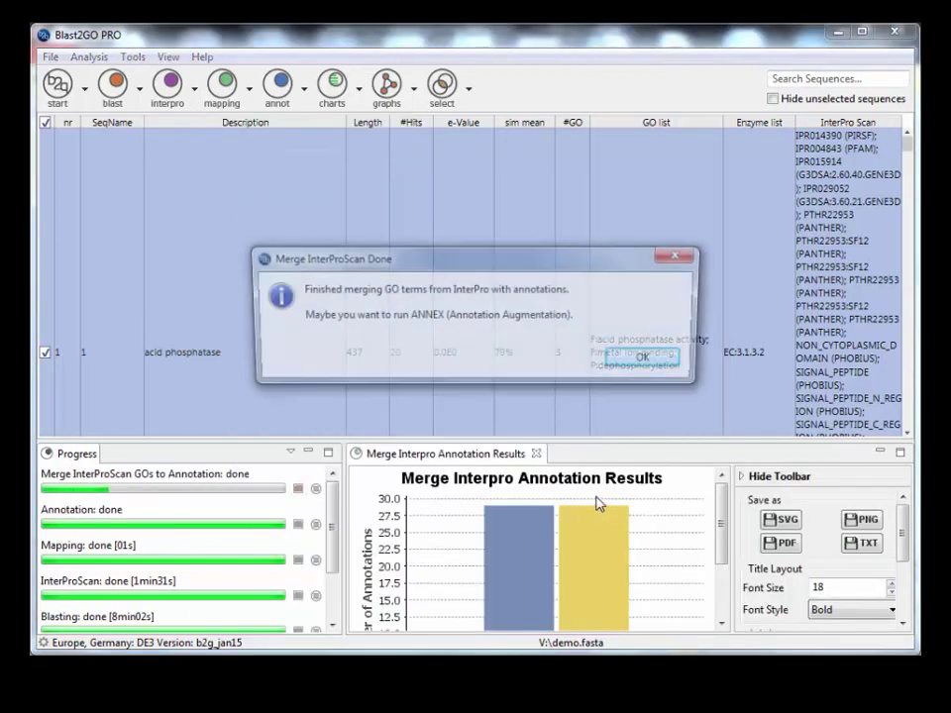
{"action": "left_click", "coordinate": [649, 363]}
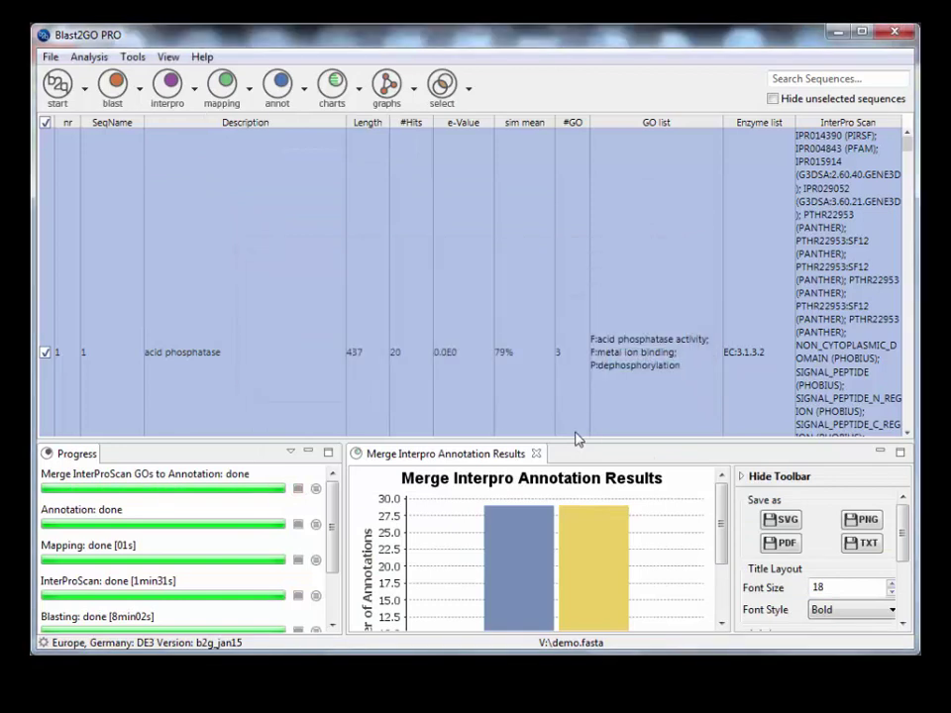
{"action": "left_click_drag", "start_coordinate": [571, 440], "coordinate": [587, 216]}
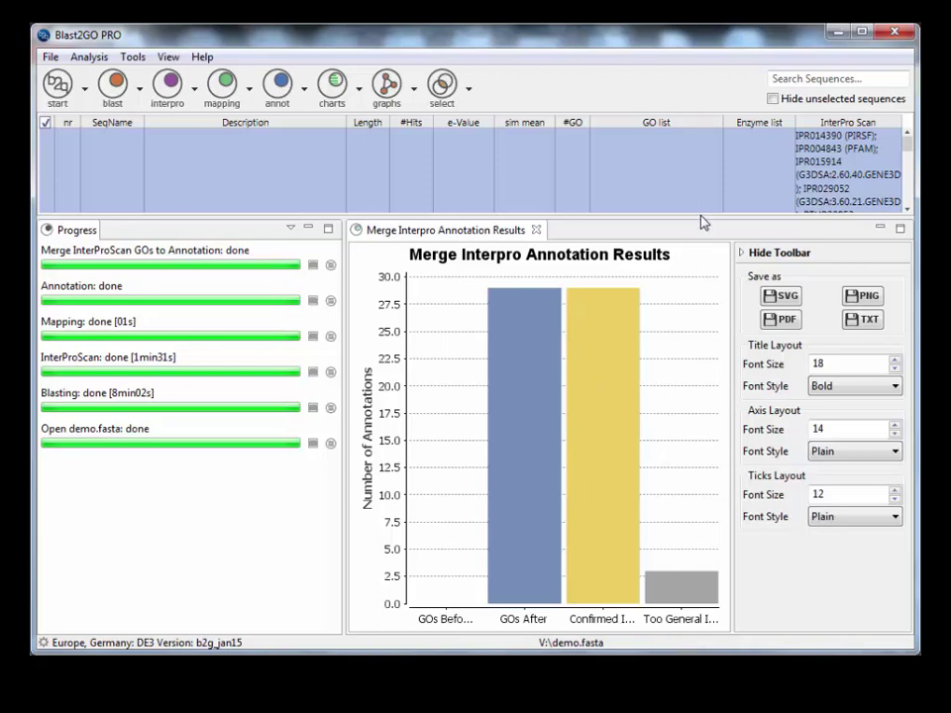
{"action": "left_click_drag", "start_coordinate": [703, 220], "coordinate": [701, 487]}
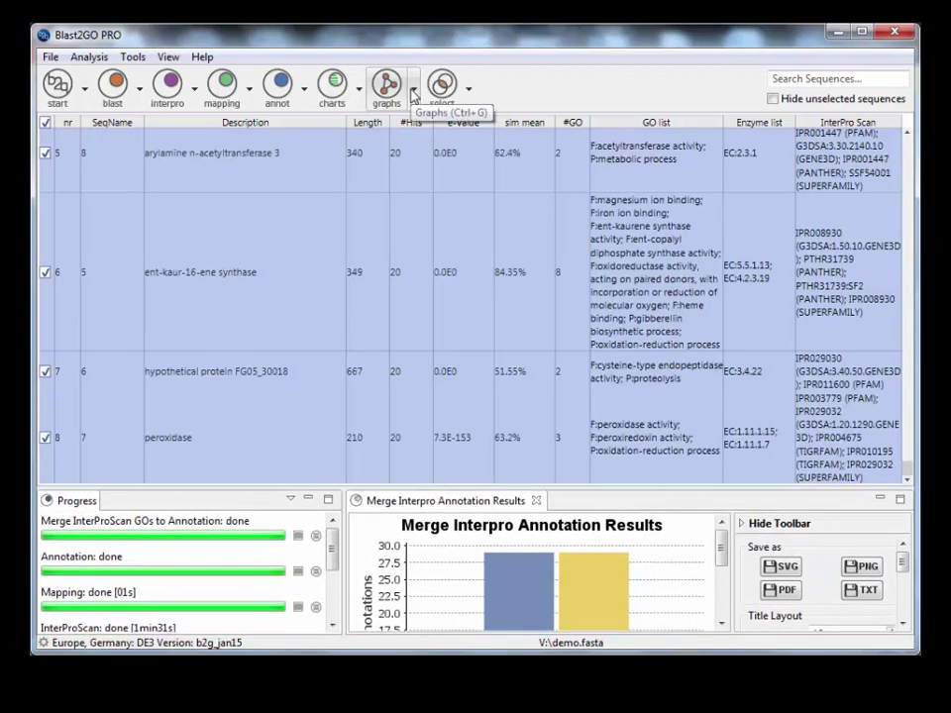
Step: Generate the Top-Hit Species Distribution chart from Blast statistics and enlarge its panel
{"action": "left_click", "coordinate": [356, 99]}
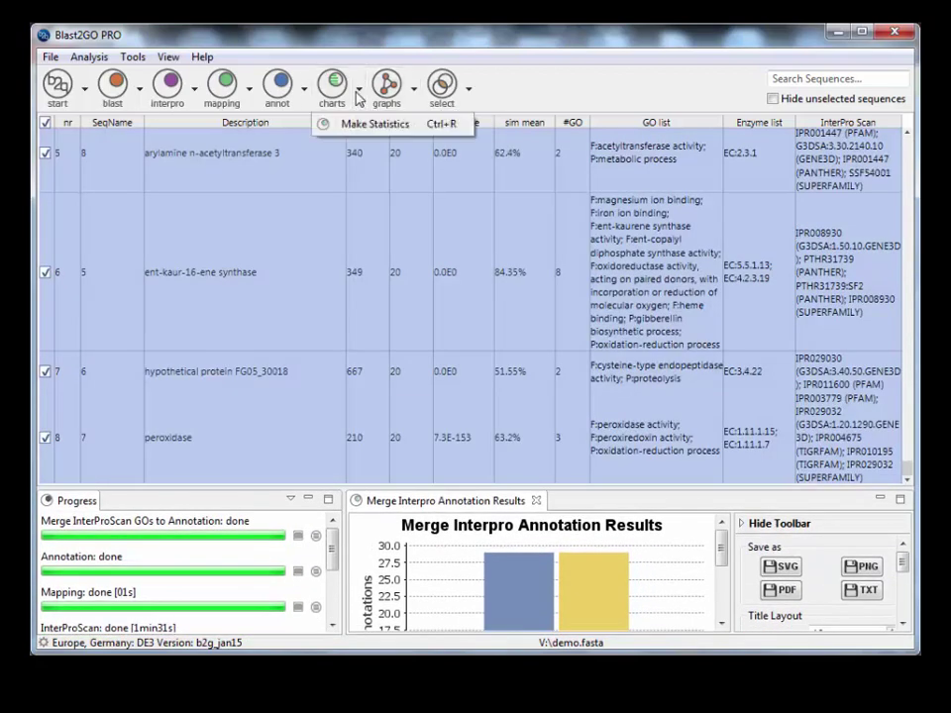
{"action": "left_click", "coordinate": [358, 122]}
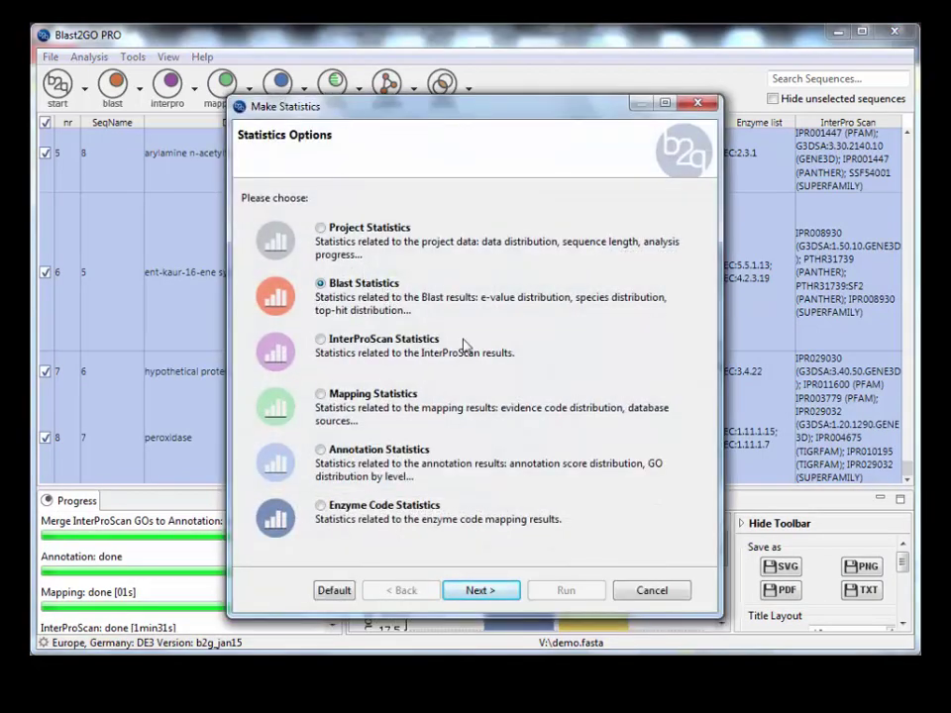
{"action": "left_click", "coordinate": [481, 590]}
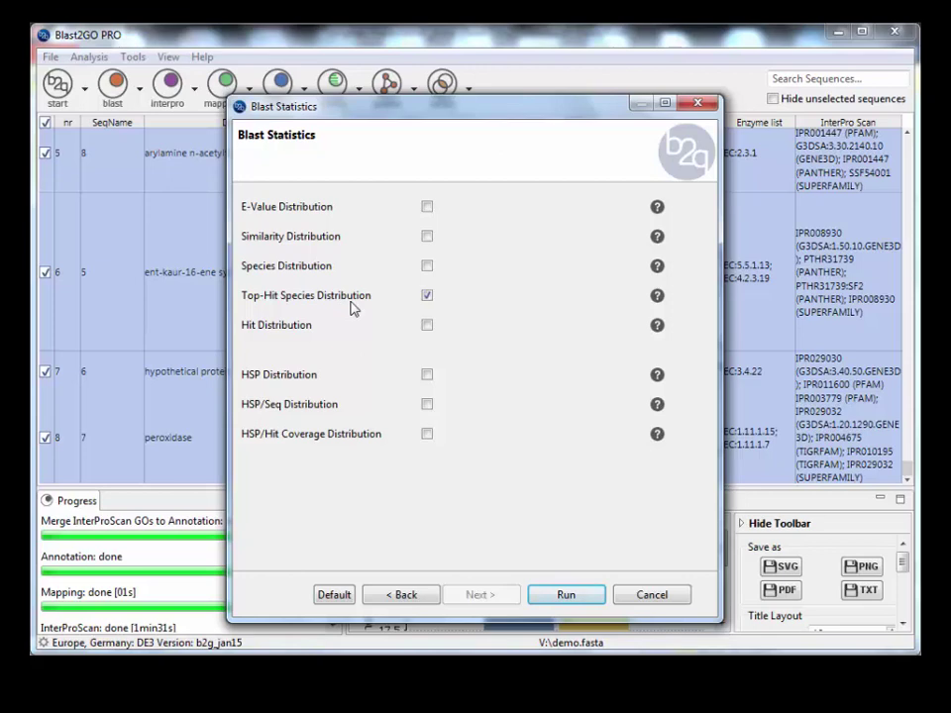
{"action": "left_click", "coordinate": [564, 595]}
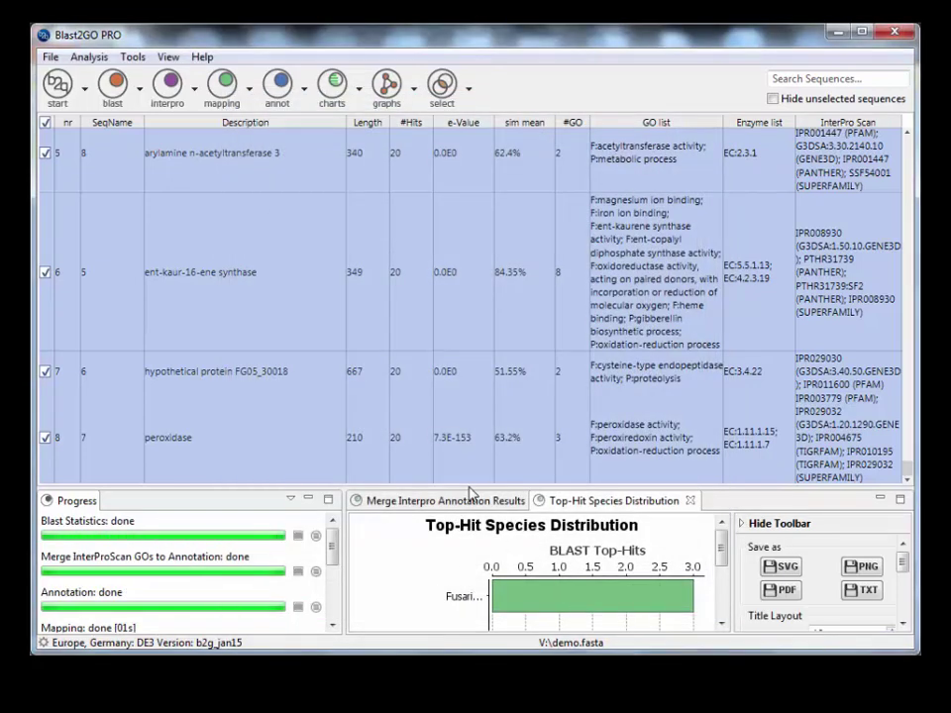
{"action": "left_click_drag", "start_coordinate": [471, 490], "coordinate": [474, 250]}
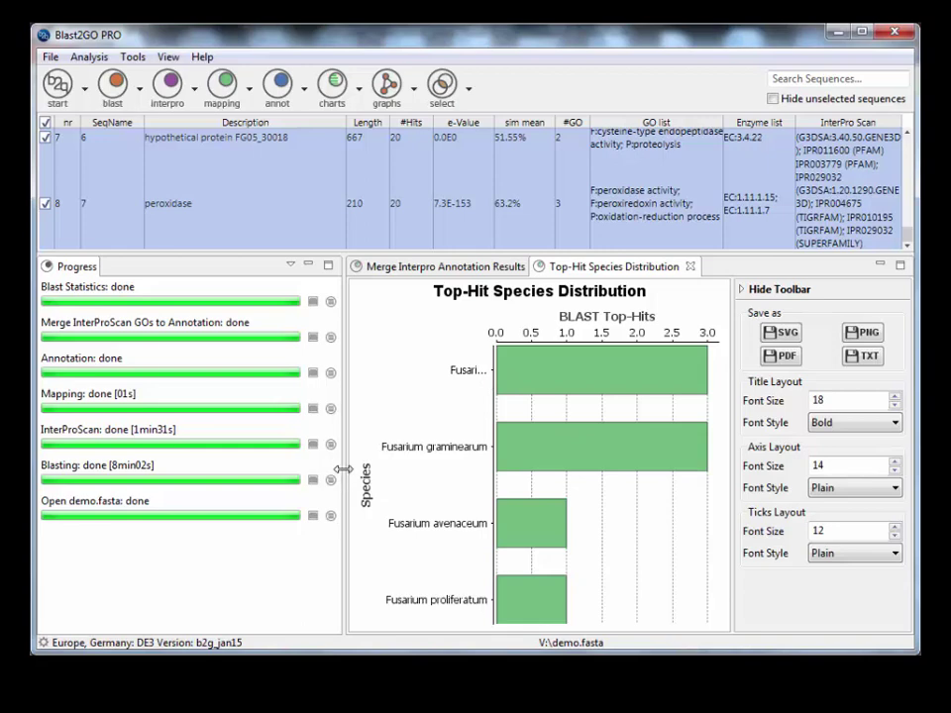
{"action": "left_click_drag", "start_coordinate": [340, 478], "coordinate": [179, 475]}
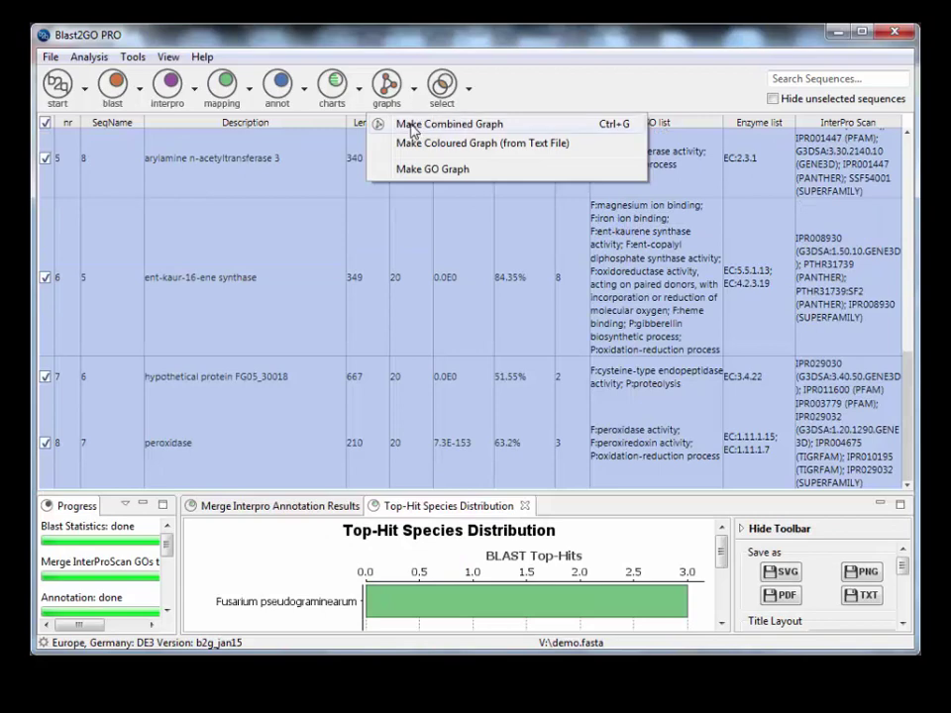
Step: Make a combined GO graph with GO Category set to All
{"action": "left_click", "coordinate": [413, 128]}
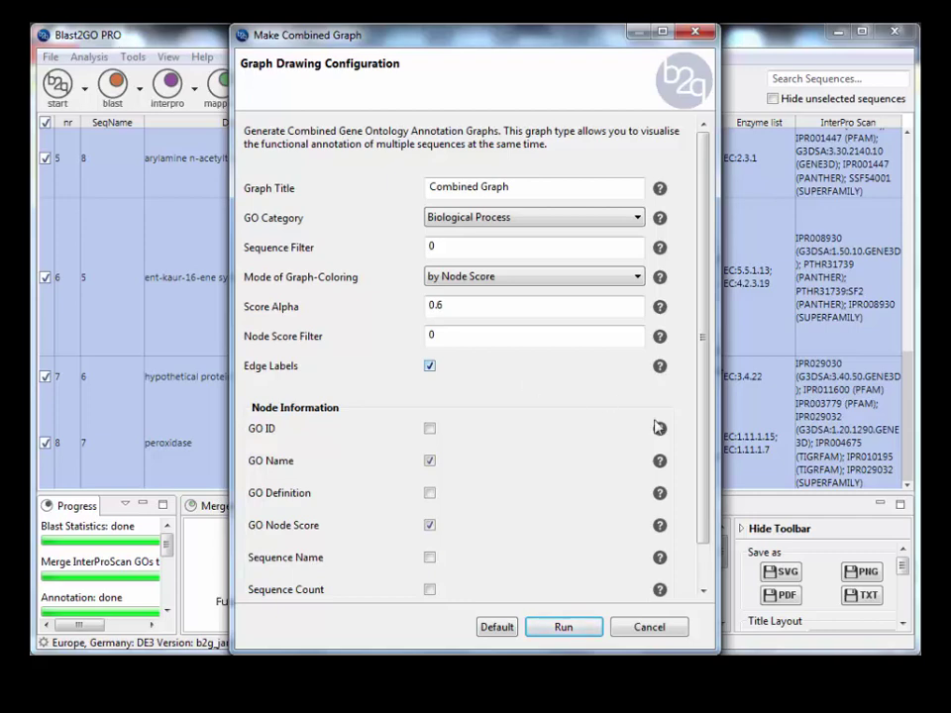
{"action": "left_click", "coordinate": [474, 217]}
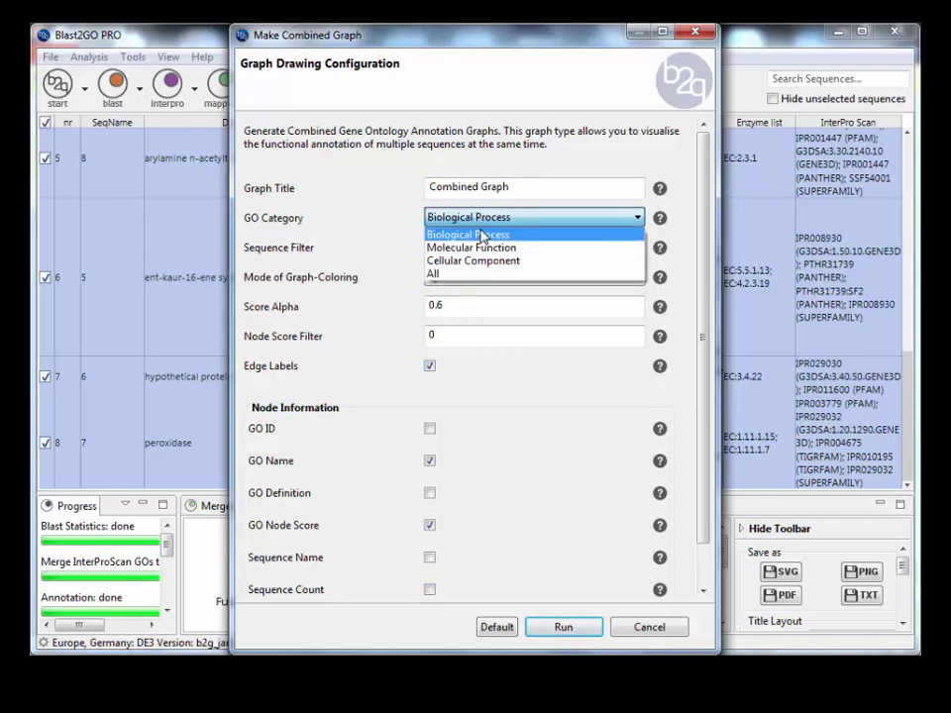
{"action": "left_click", "coordinate": [475, 275]}
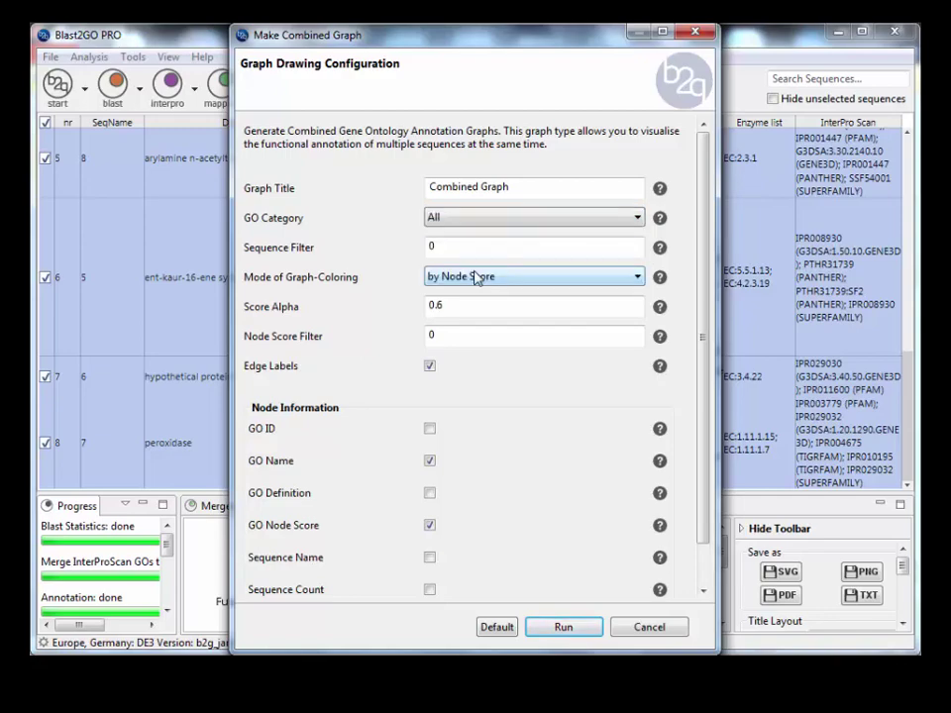
{"action": "left_click", "coordinate": [562, 627]}
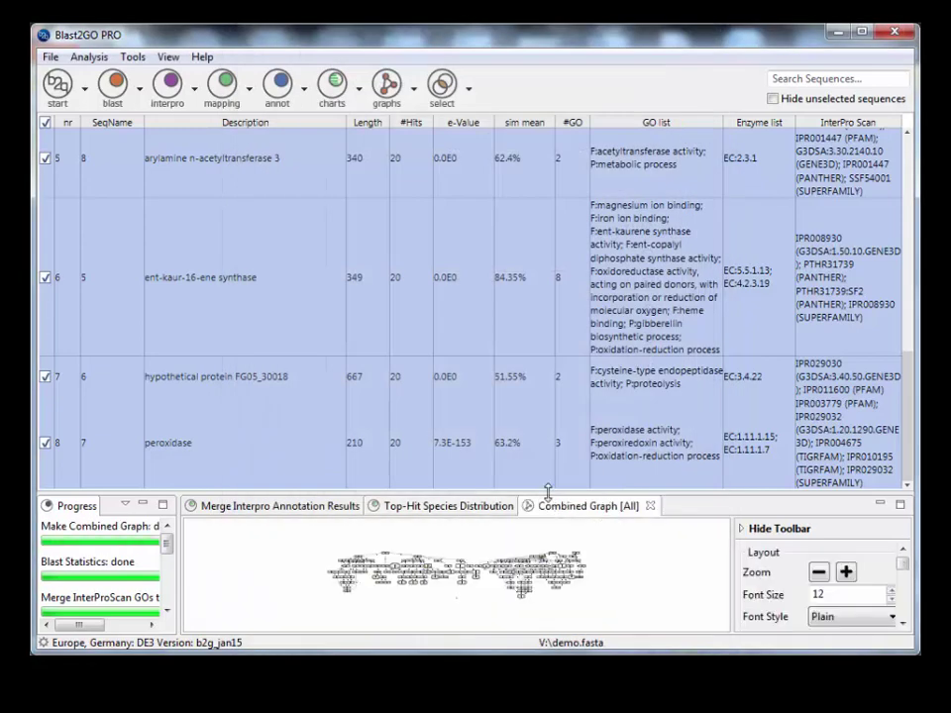
Step: Create a Level 3 pie chart of the combined graph and enlarge the sequence table
{"action": "left_click_drag", "start_coordinate": [547, 494], "coordinate": [537, 253]}
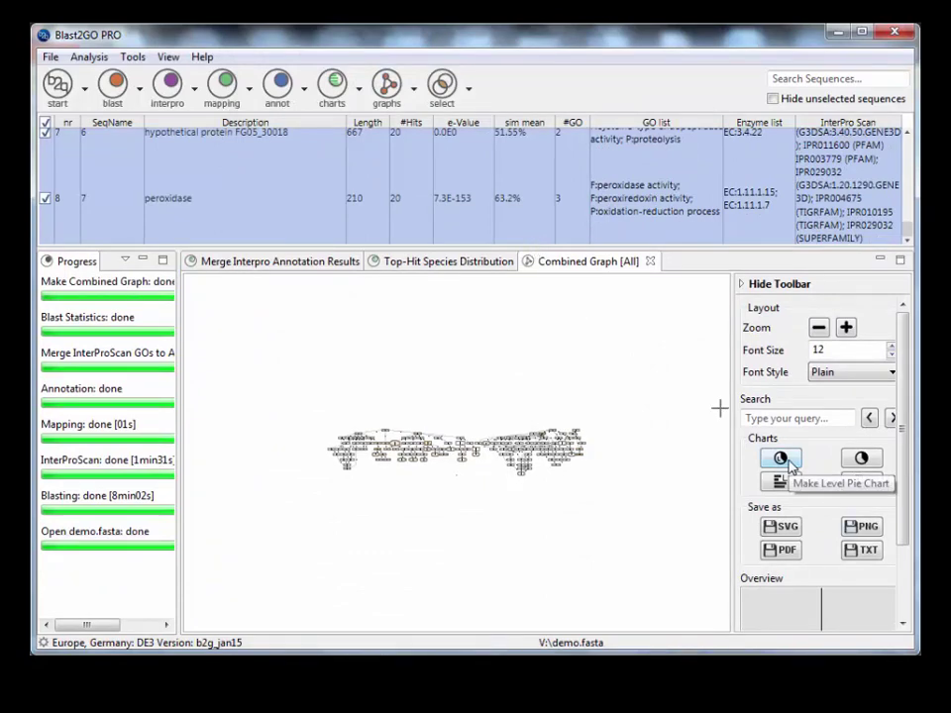
{"action": "left_click", "coordinate": [780, 458]}
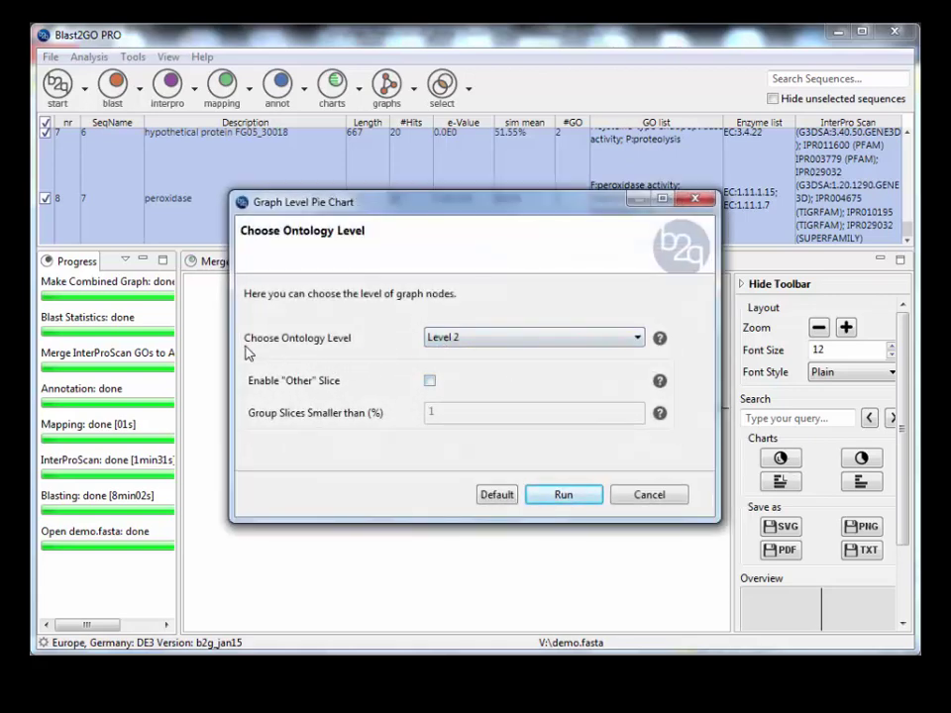
{"action": "left_click", "coordinate": [457, 341]}
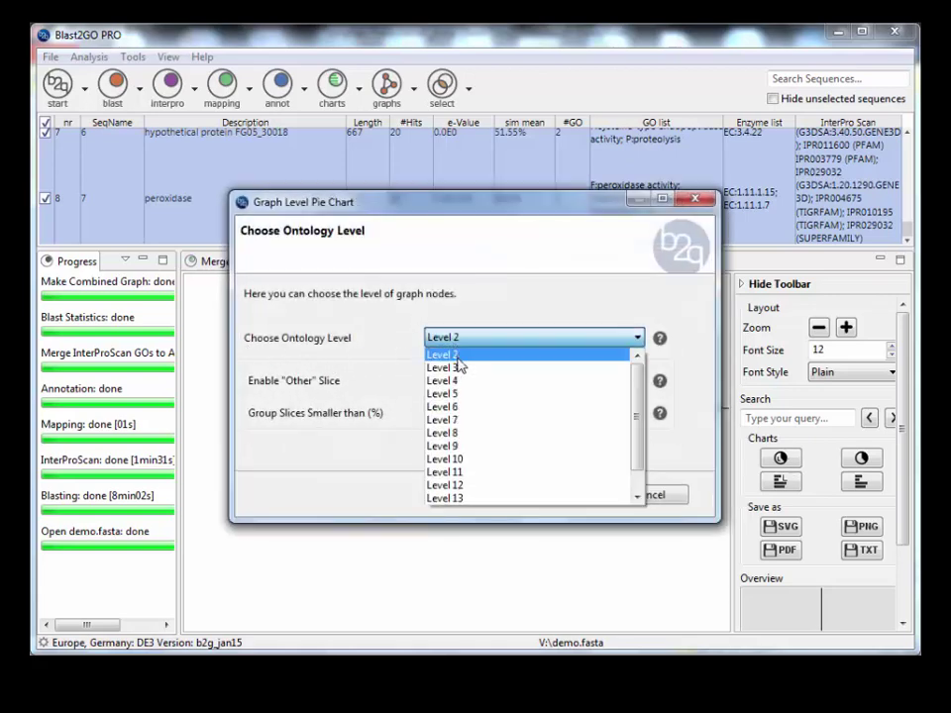
{"action": "left_click", "coordinate": [458, 368]}
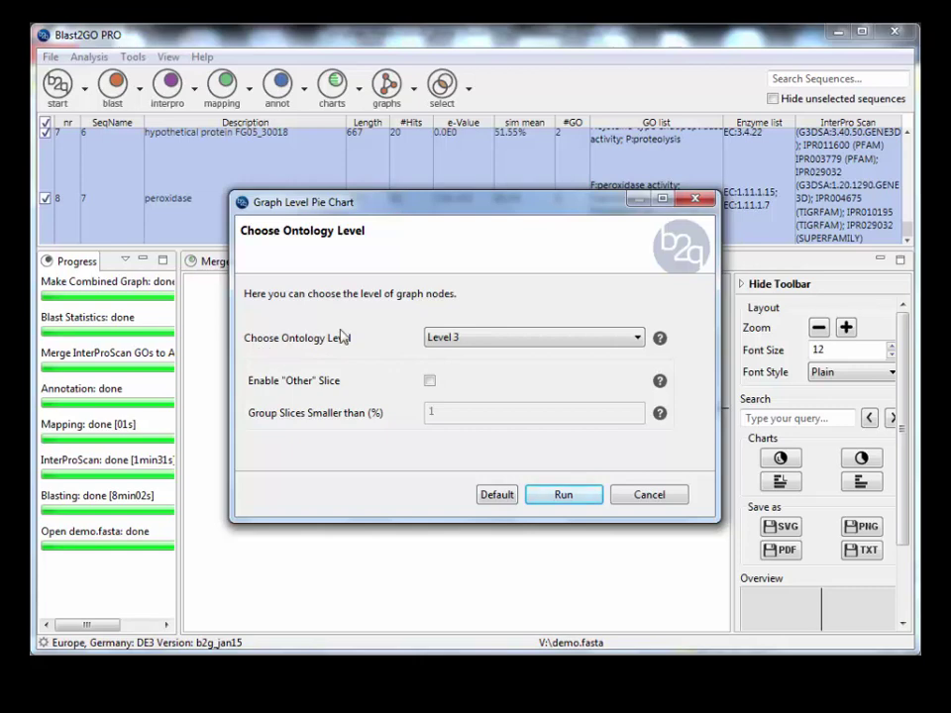
{"action": "left_click", "coordinate": [564, 496]}
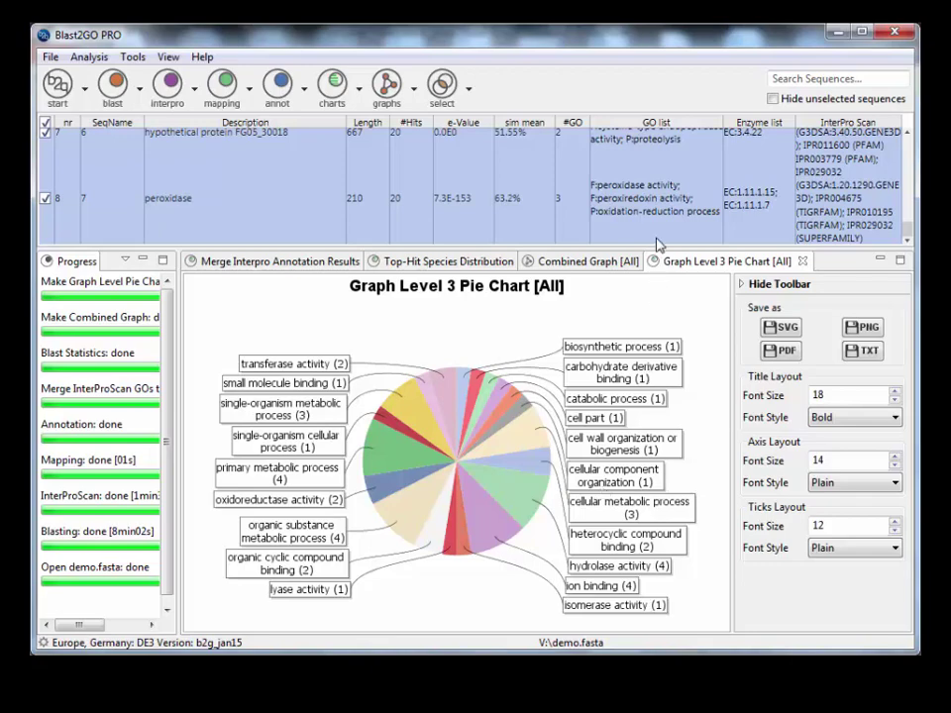
{"action": "left_click_drag", "start_coordinate": [653, 273], "coordinate": [651, 353]}
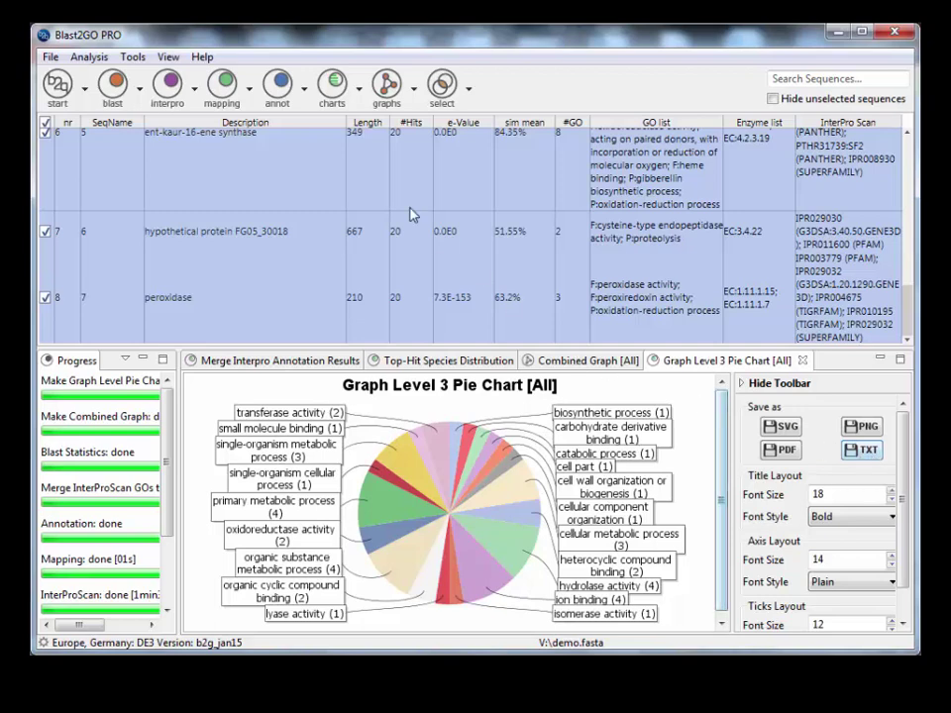
{"action": "left_click", "coordinate": [415, 91]}
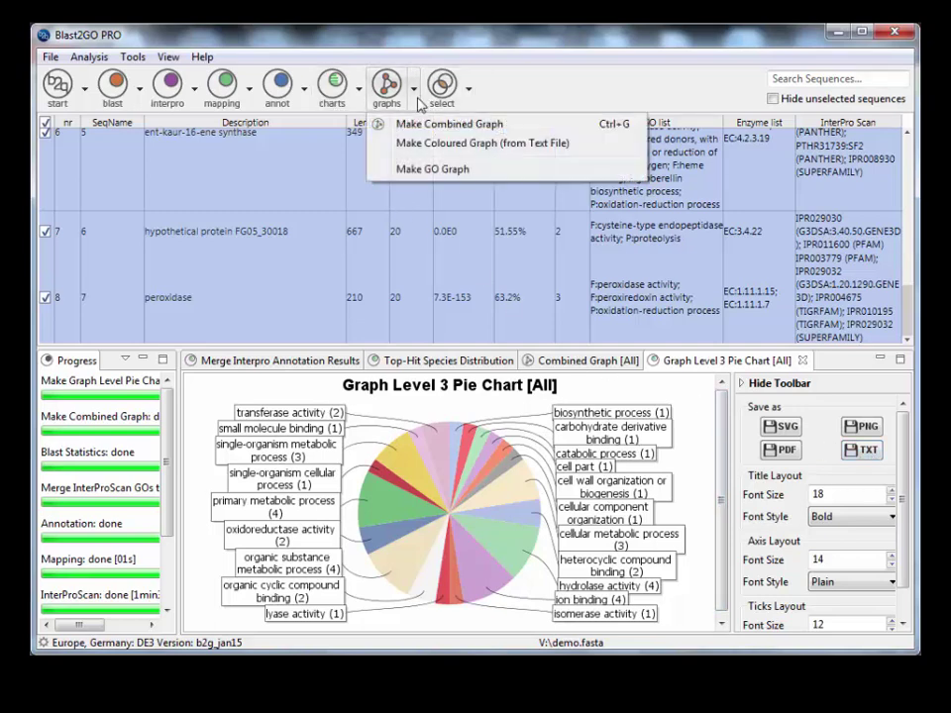
Step: Load the KEGG pathway maps online through Enzyme Code and KEGG, enlarging the chart panels
{"action": "left_click", "coordinate": [85, 58]}
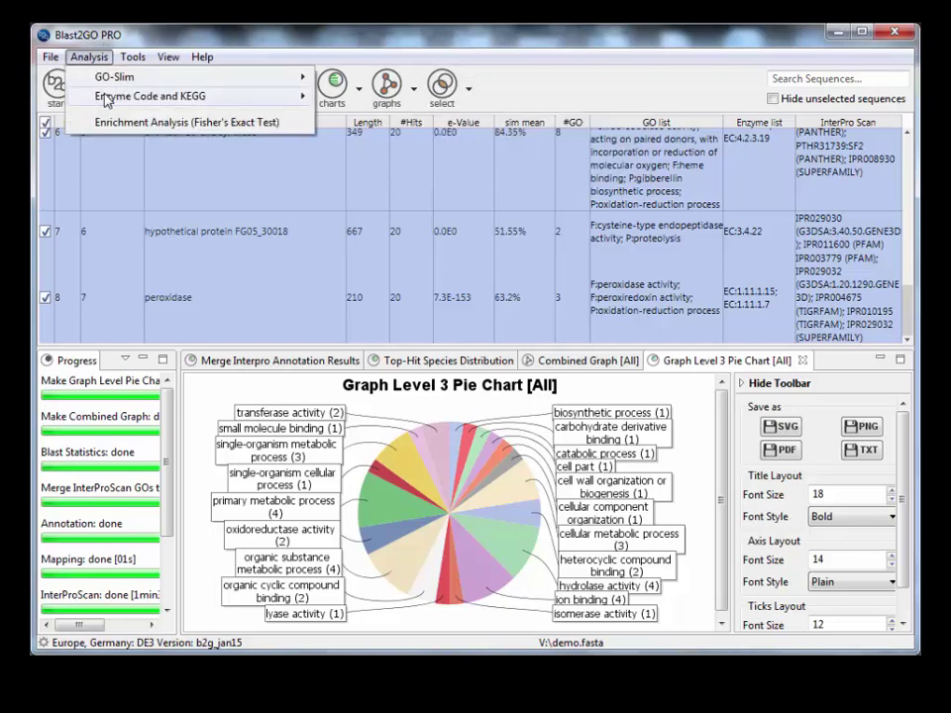
{"action": "mouse_move", "coordinate": [106, 99]}
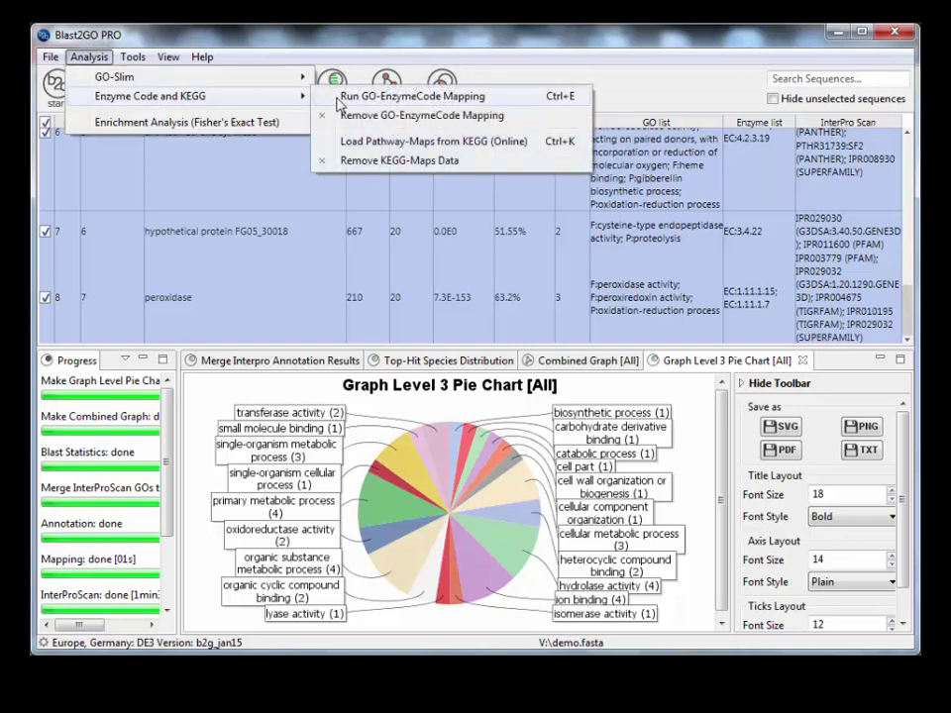
{"action": "left_click", "coordinate": [375, 144]}
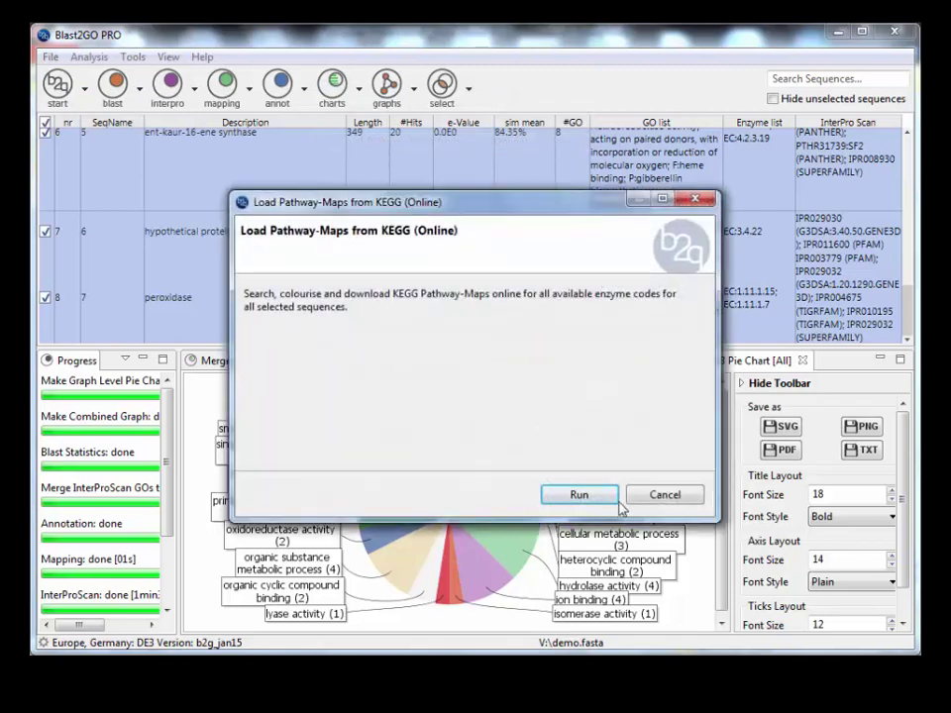
{"action": "left_click", "coordinate": [580, 493]}
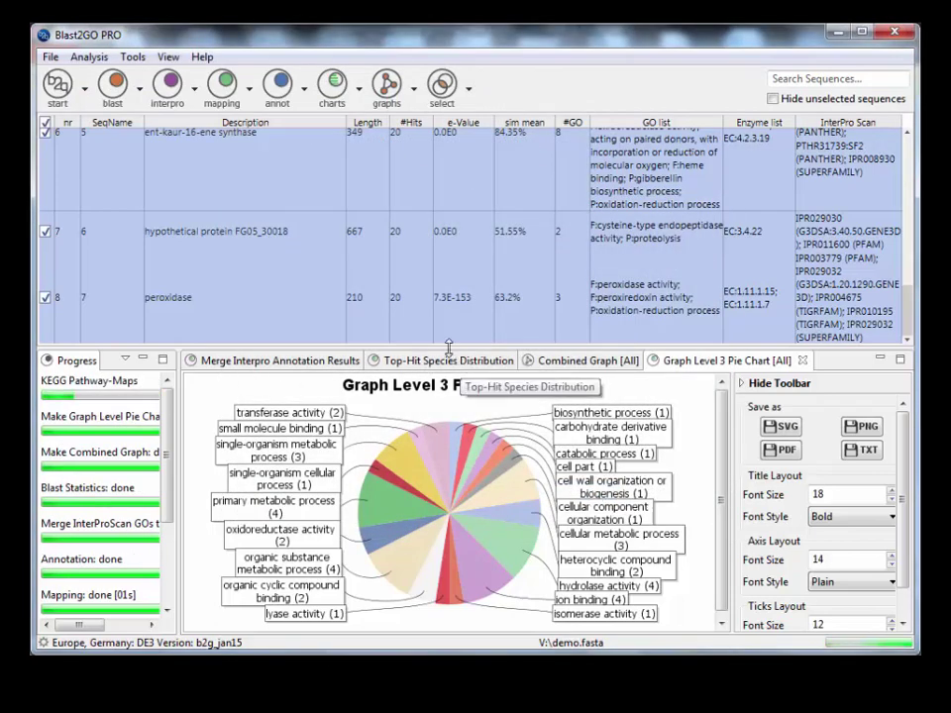
{"action": "left_click_drag", "start_coordinate": [461, 350], "coordinate": [462, 220]}
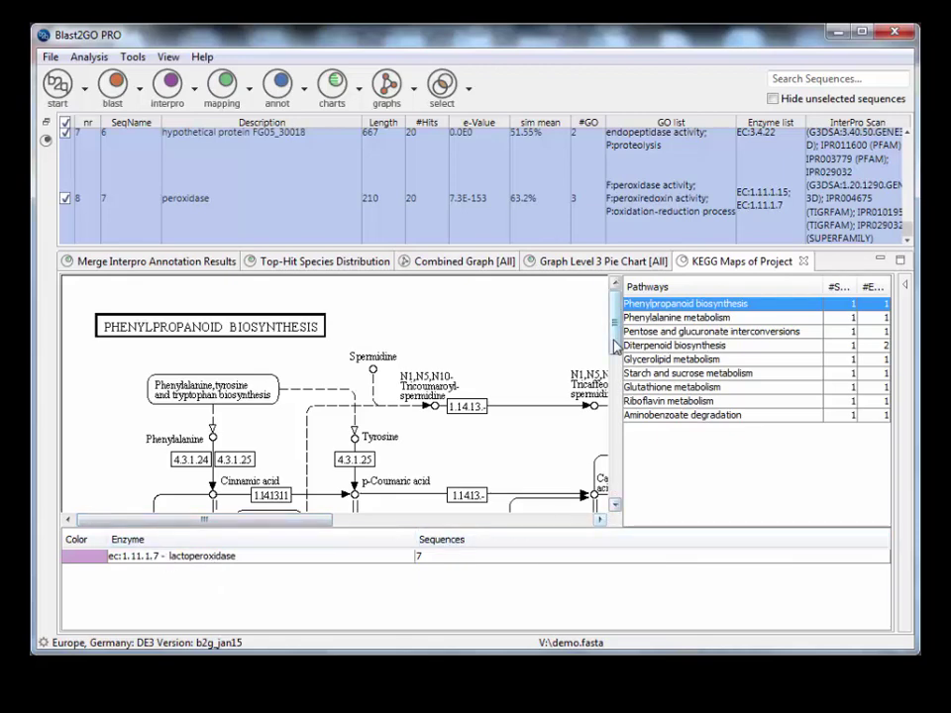
Step: Scroll around the Phenylpropanoid biosynthesis pathway map to inspect it
{"action": "left_click_drag", "start_coordinate": [608, 350], "coordinate": [606, 450]}
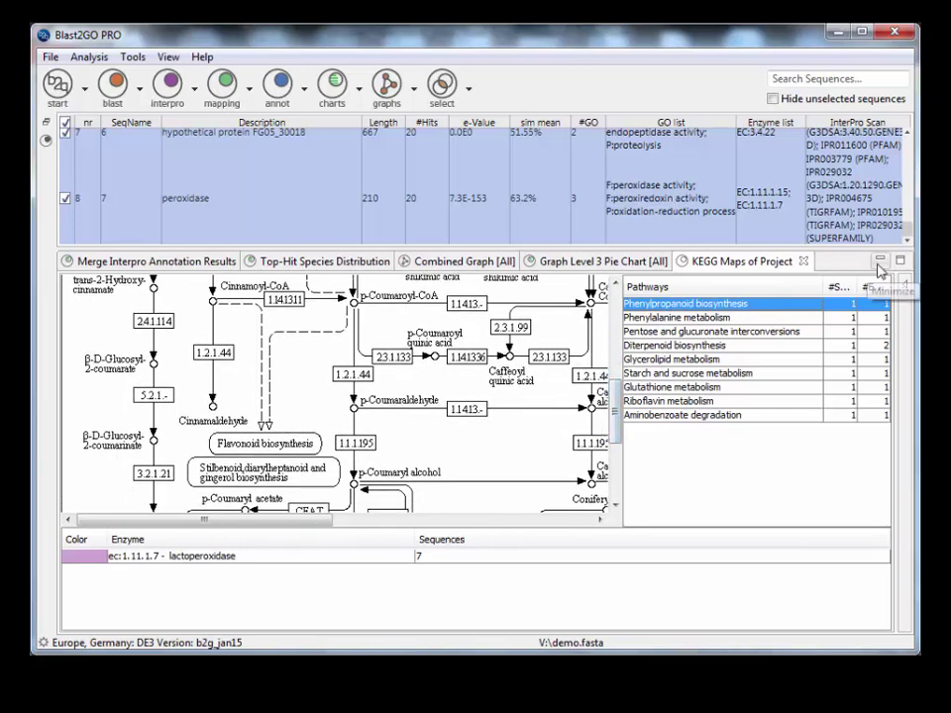
{"action": "left_click_drag", "start_coordinate": [290, 522], "coordinate": [541, 525]}
{"action": "left_click_drag", "start_coordinate": [615, 416], "coordinate": [614, 465]}
{"action": "left_click_drag", "start_coordinate": [396, 518], "coordinate": [212, 522]}
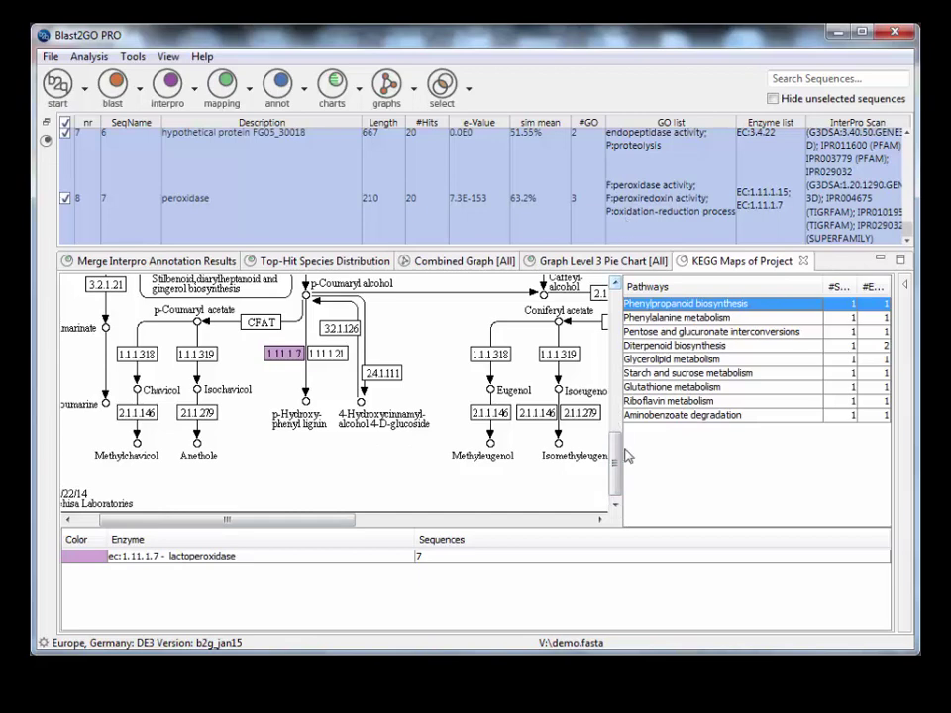
{"action": "mouse_move", "coordinate": [615, 465]}
{"action": "left_mouse_down"}
{"action": "mouse_move", "coordinate": [627, 394]}
{"action": "mouse_move", "coordinate": [626, 476]}
{"action": "left_mouse_up"}
Step: Show the Diterpenoid biosynthesis map and scroll to its top
{"action": "left_click", "coordinate": [720, 347]}
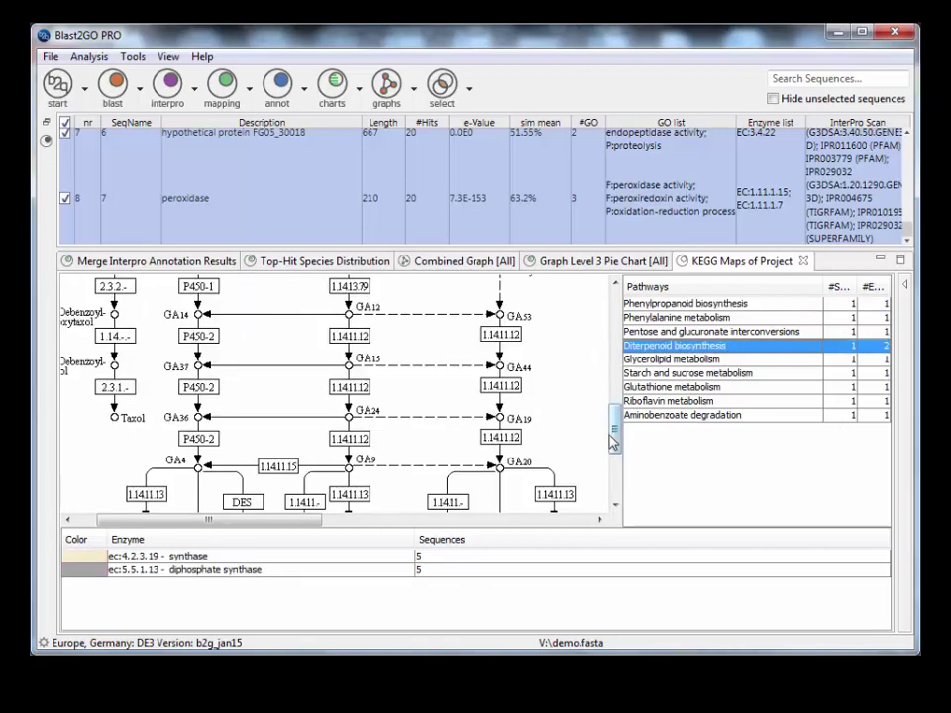
{"action": "left_click_drag", "start_coordinate": [613, 432], "coordinate": [614, 344]}
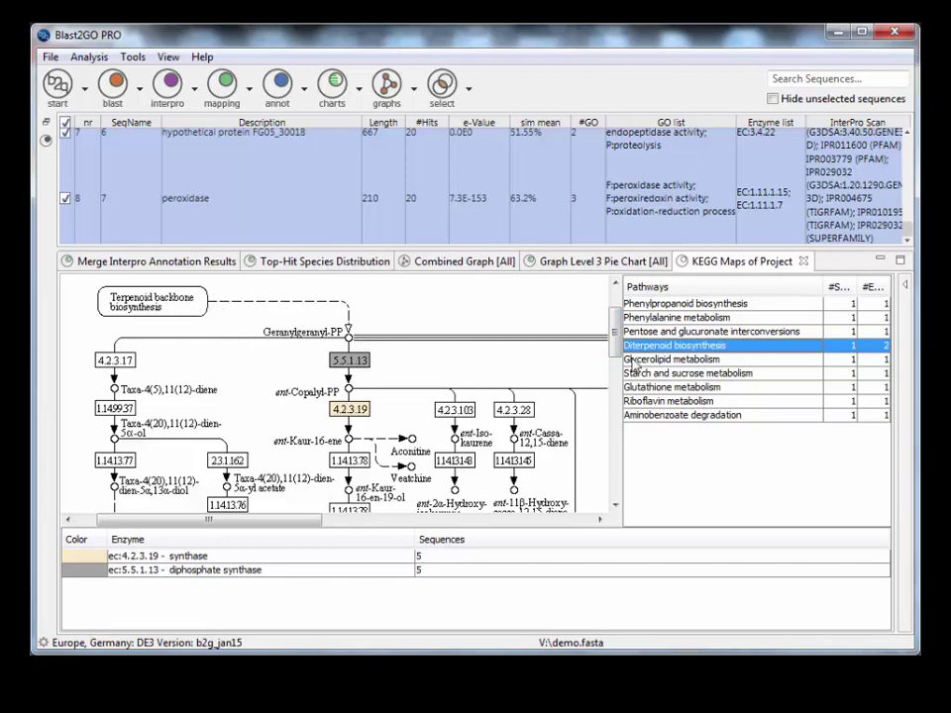
{"action": "left_click_drag", "start_coordinate": [614, 334], "coordinate": [543, 383]}
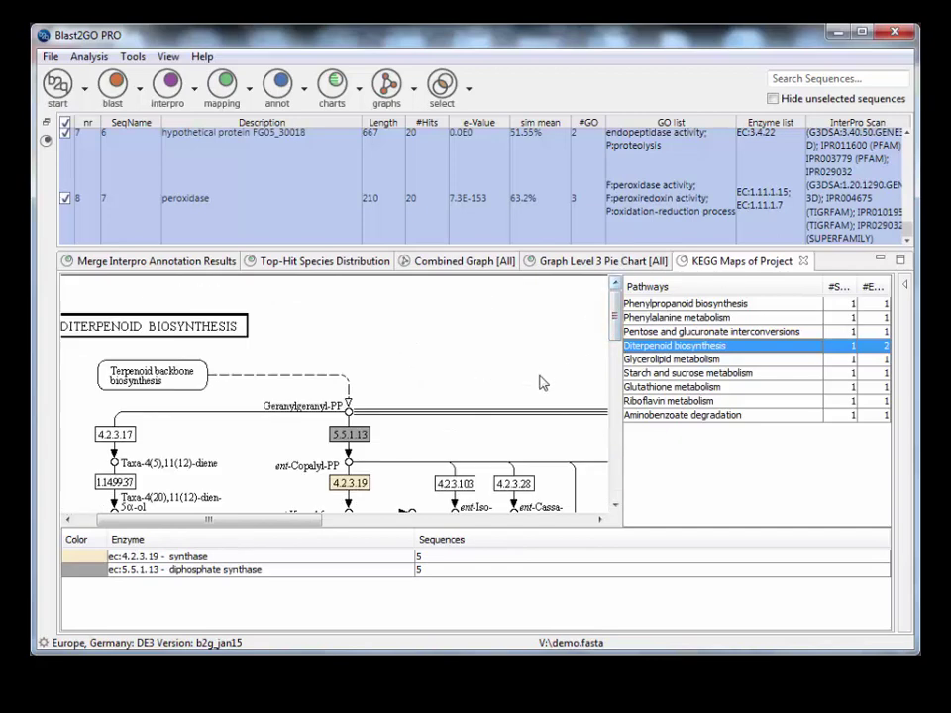